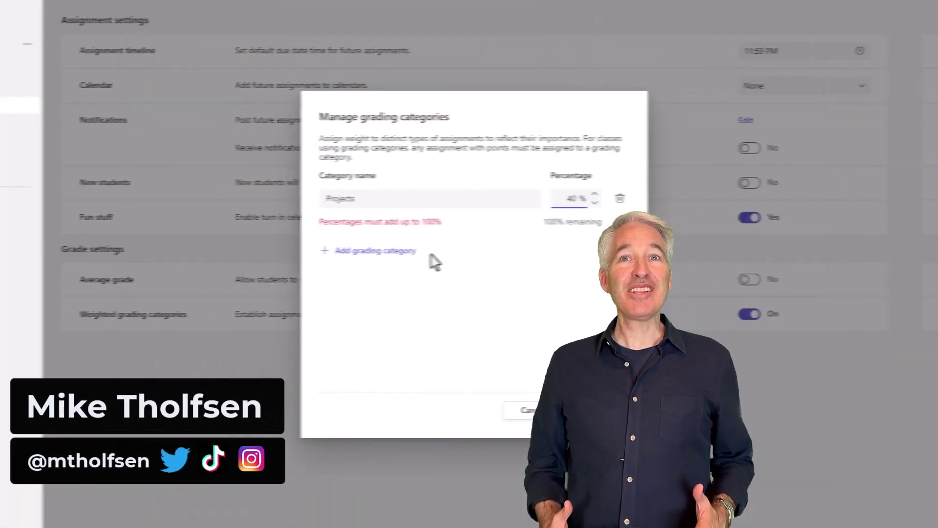
Step: Open Assignment settings from the Language Arts class Assignments page
click(416, 252)
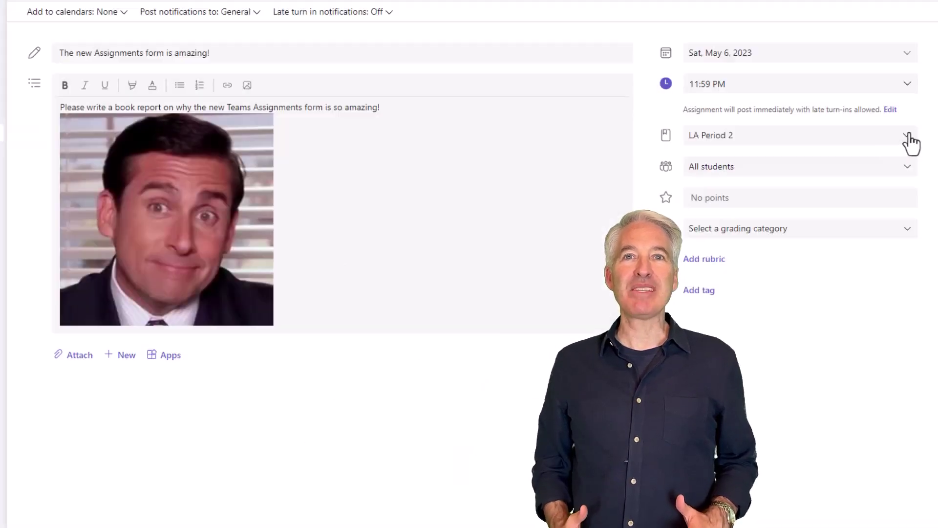
click(909, 138)
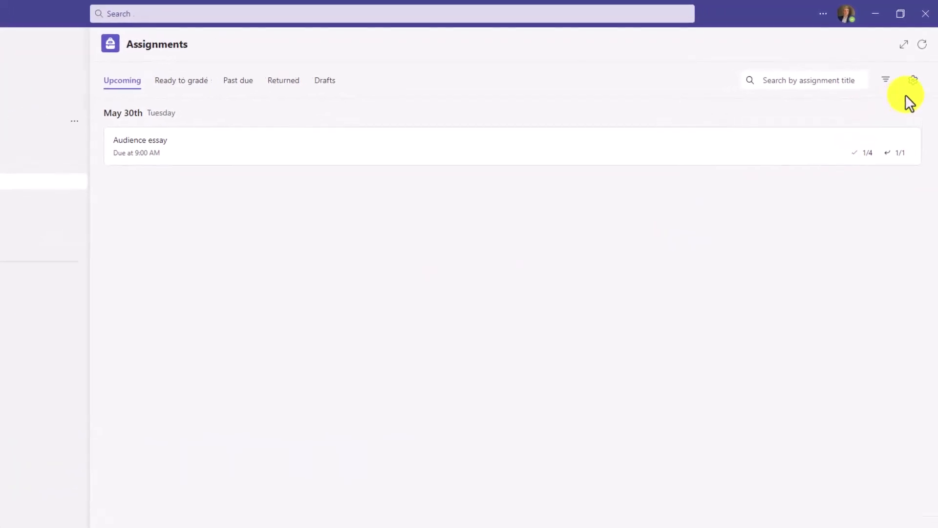
Step: Enable weighted grading categories, add Projects at 40%, and start another category row
click(912, 82)
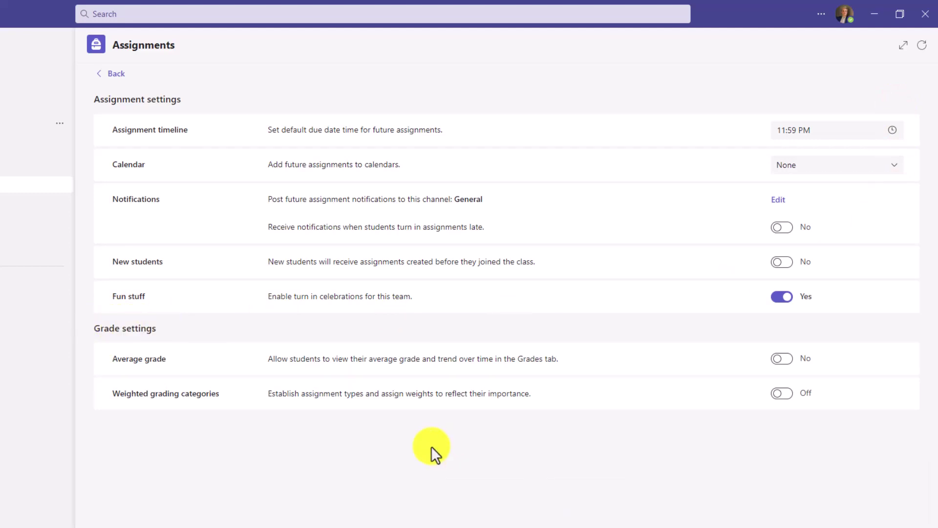
click(792, 392)
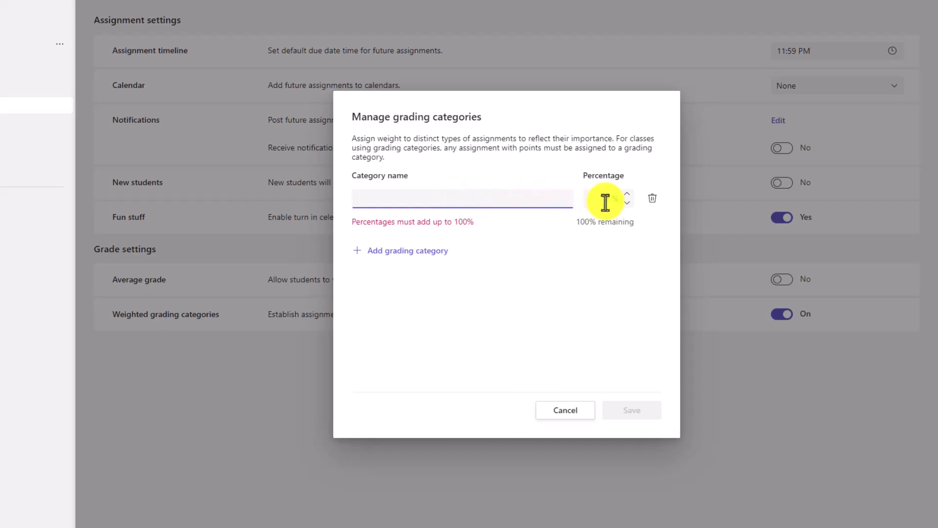
text(Projects)
key(Tab)
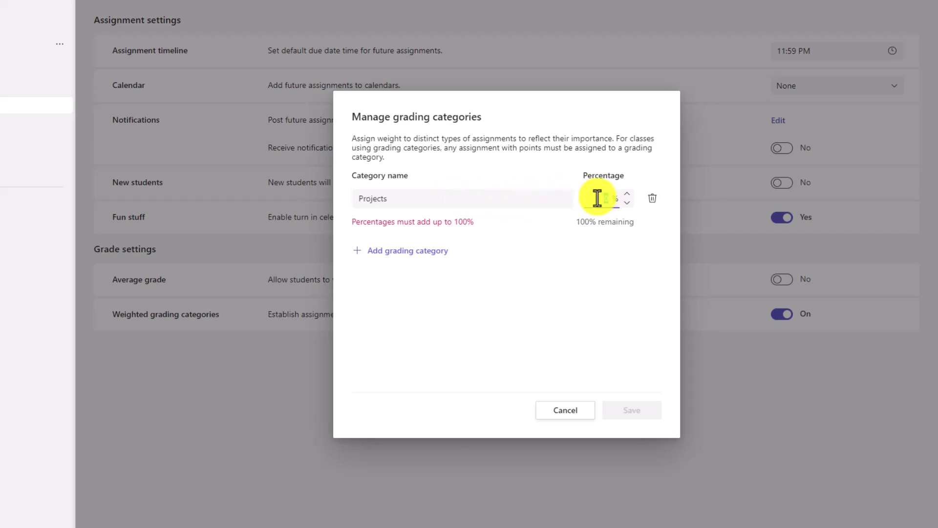
text(40)
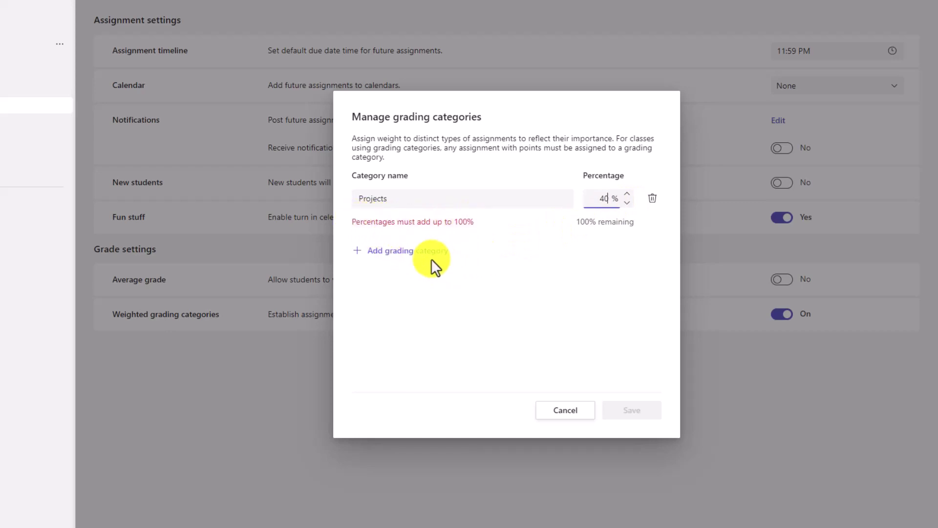
click(417, 254)
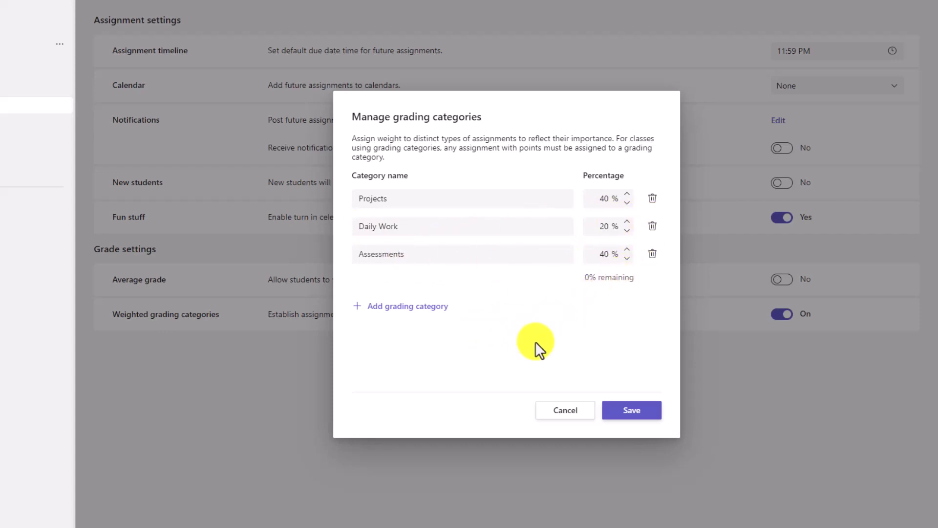
Step: Save the Projects 40%, Daily Work 20% and Assessments 40% grading categories
click(633, 410)
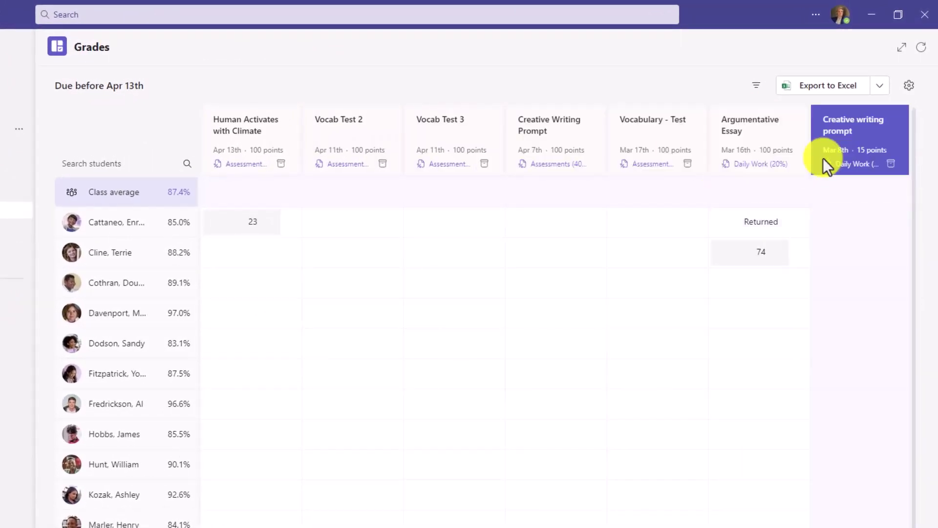
Step: Filter the gradebook to Daily Work (20%) and select Cornell Note Check grades
click(756, 87)
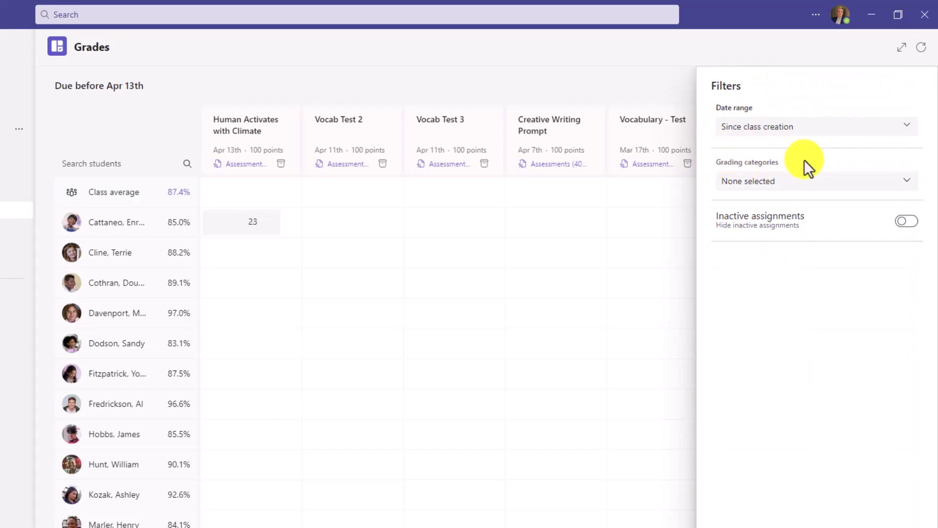
click(813, 176)
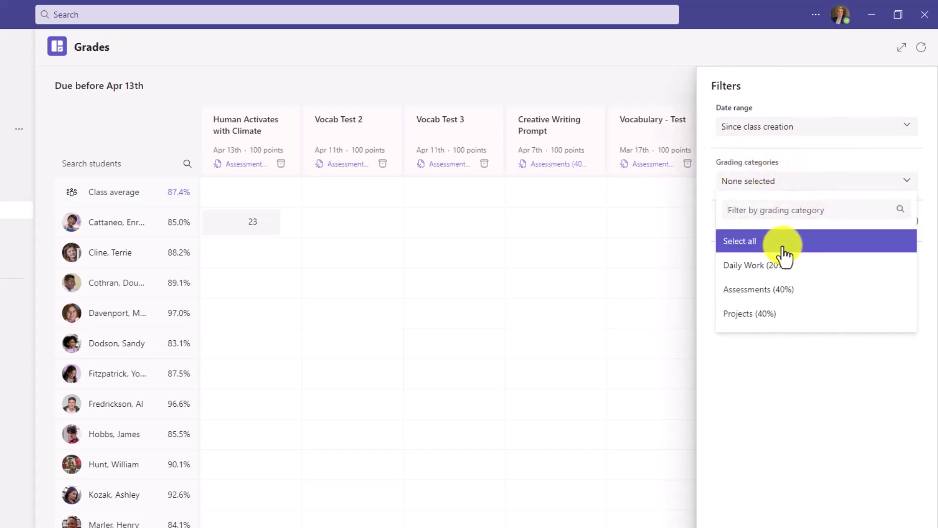
click(753, 272)
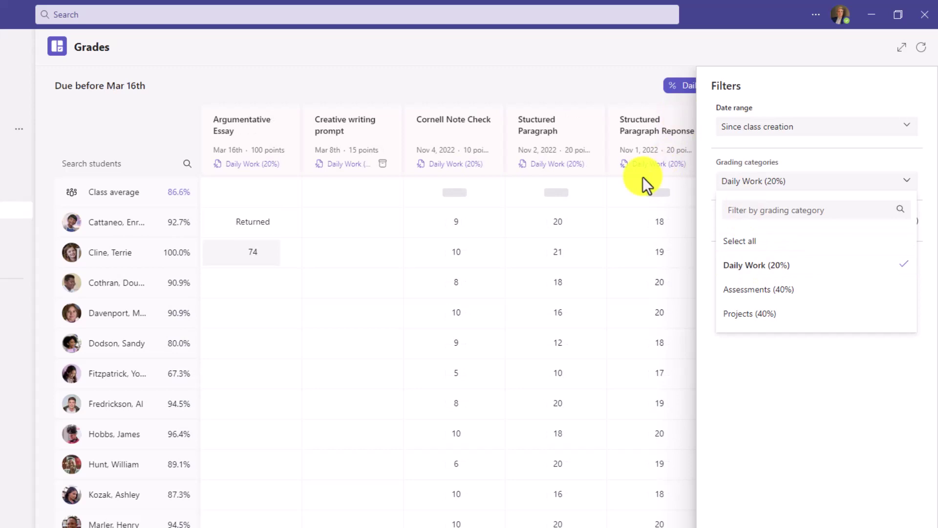
click(328, 369)
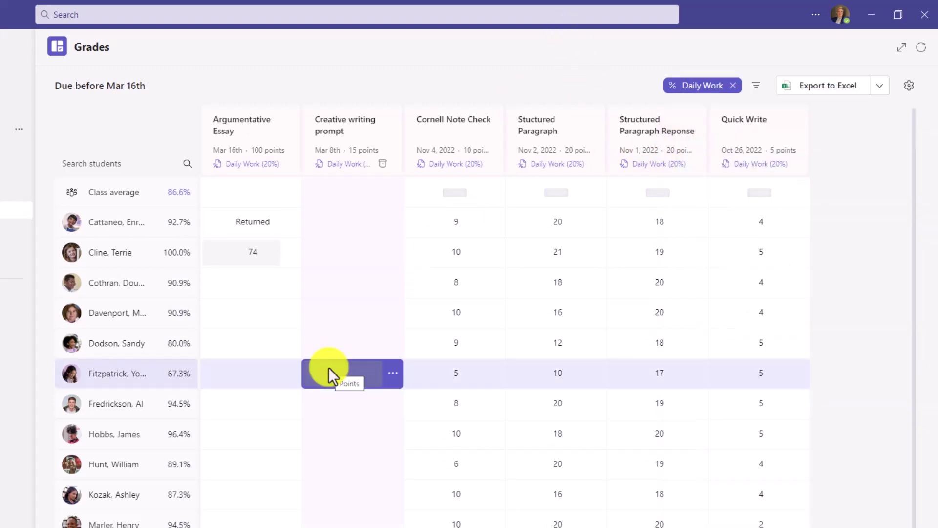
click(435, 166)
click(427, 289)
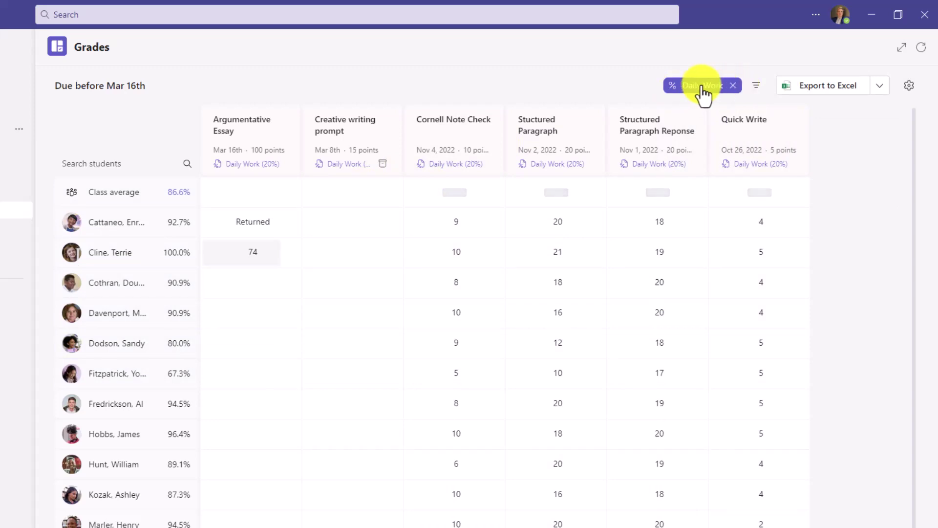
Step: Add Assessments (40%) to the gradebook's grading category filter
click(738, 94)
click(780, 189)
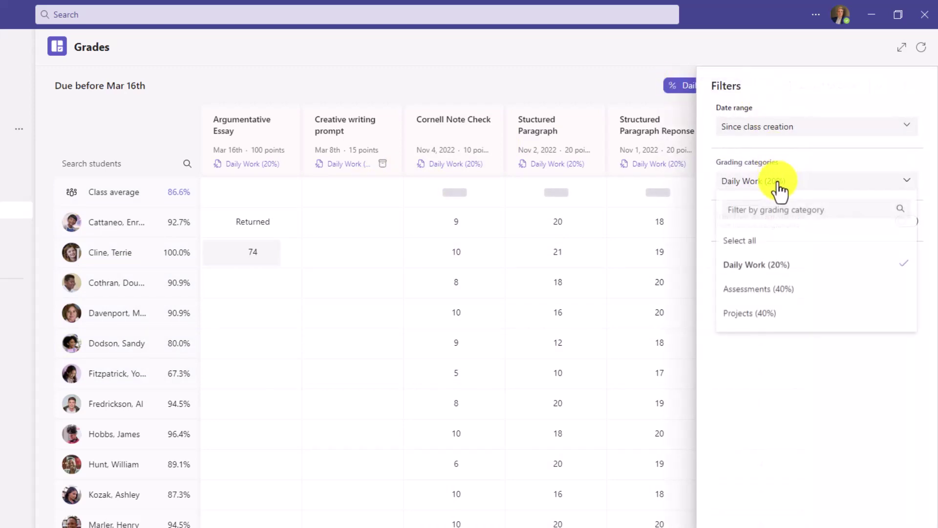
click(778, 290)
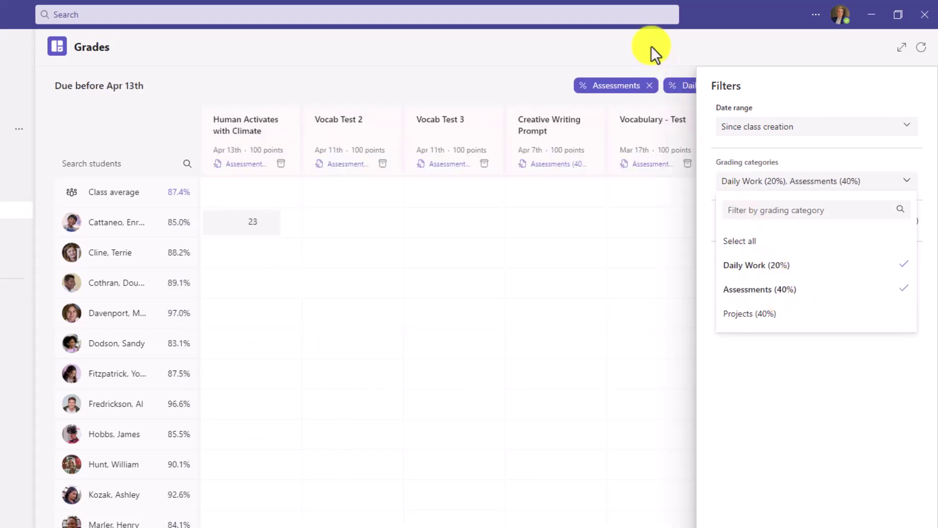
click(664, 225)
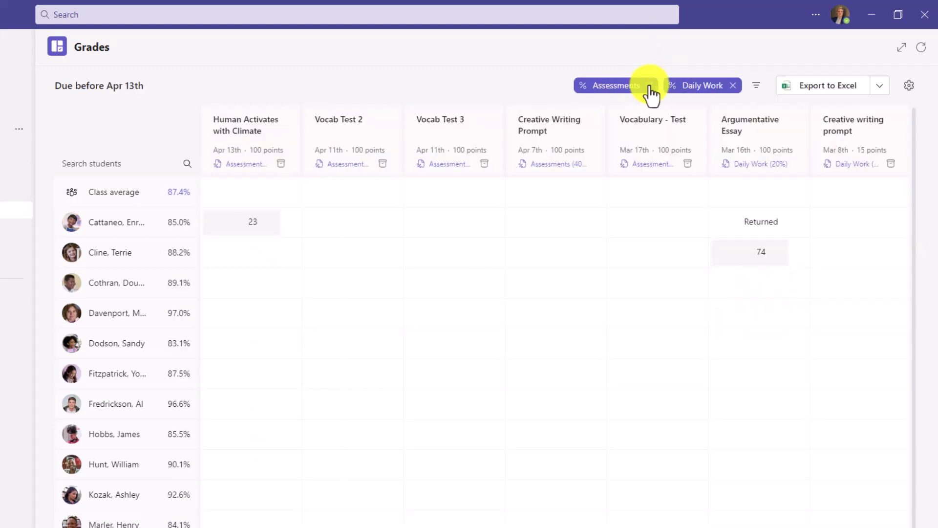
Step: Remove the Assessments grade filter and start a new blank assignment for LA Period 2
click(651, 86)
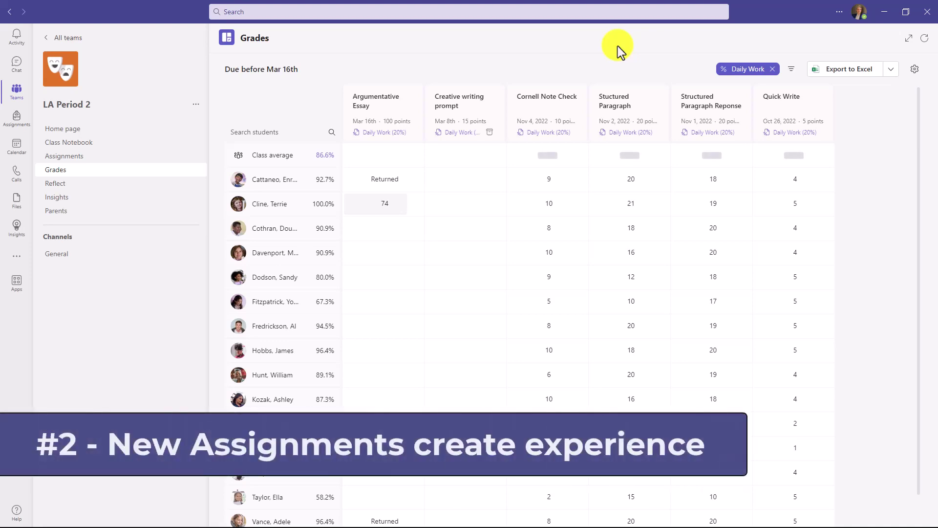
click(61, 156)
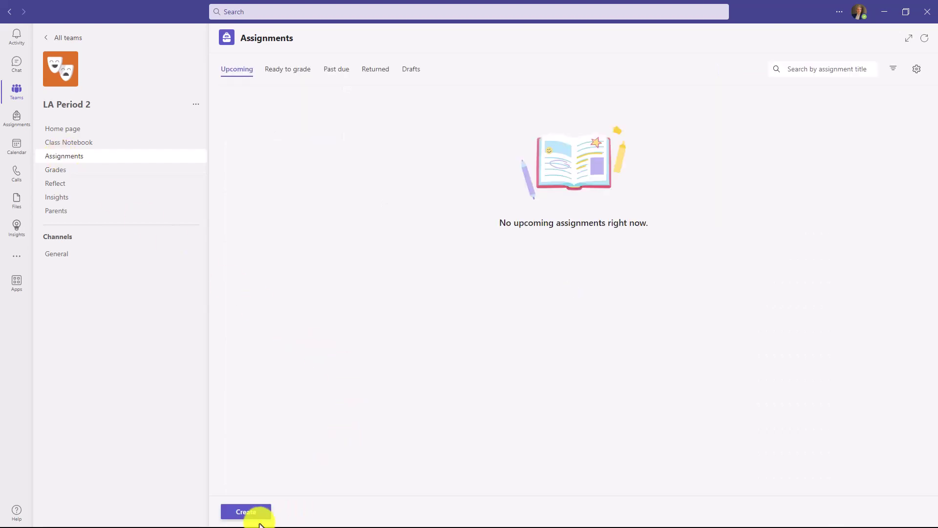
click(246, 512)
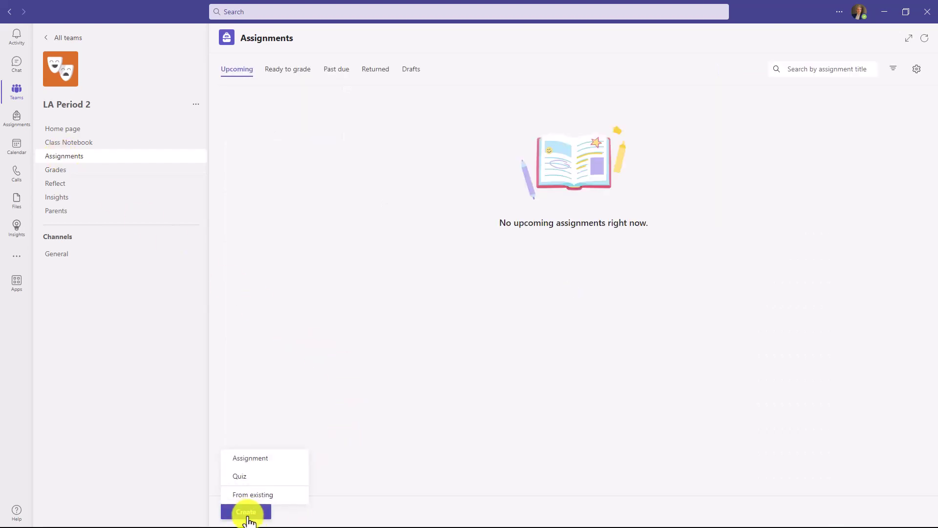
click(263, 463)
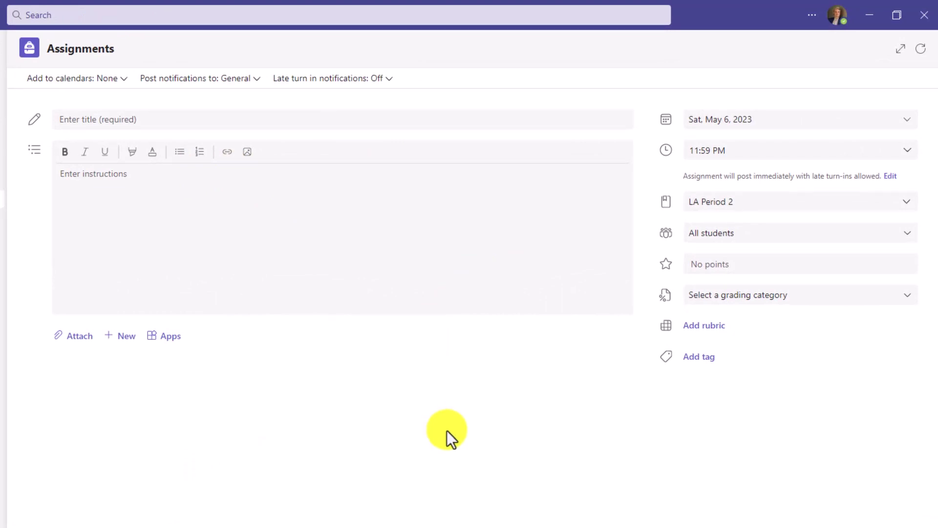
Step: Title the assignment 'The new Assignments form is amazing!' with book-report instructions and a GIF
click(117, 119)
text(The new Assignments form is amazing!)
click(119, 181)
text(Please write a book report on why the new Teams Assignments form is so amazing!)
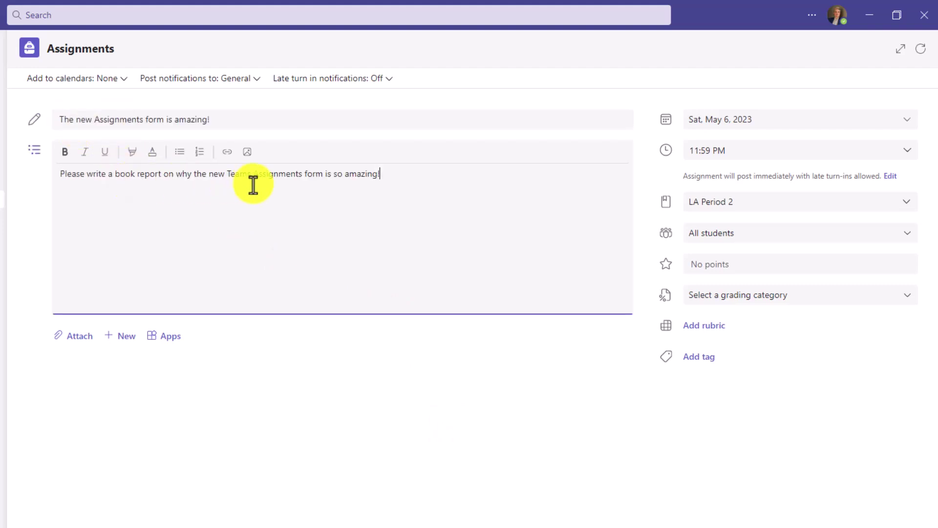
click(246, 153)
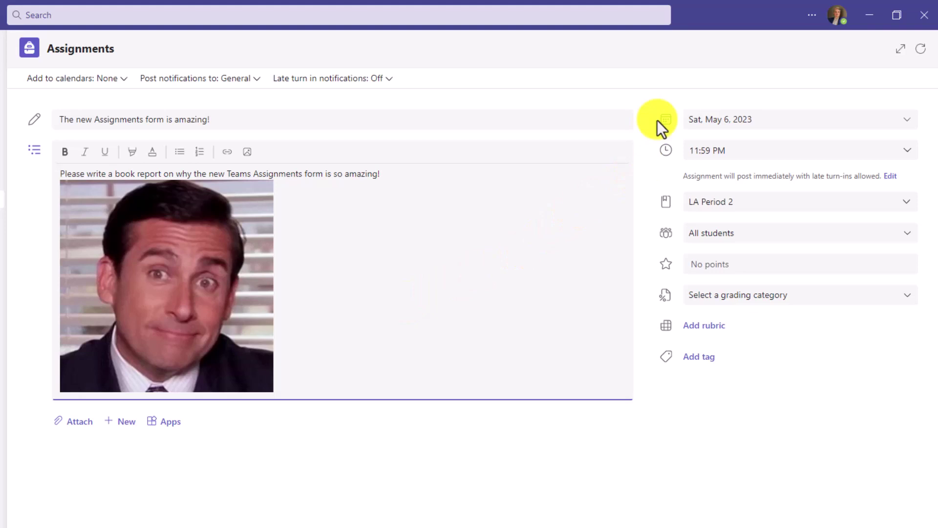
Step: Review the due date and time pickers, then open the Edit assignment timeline dialog
click(908, 121)
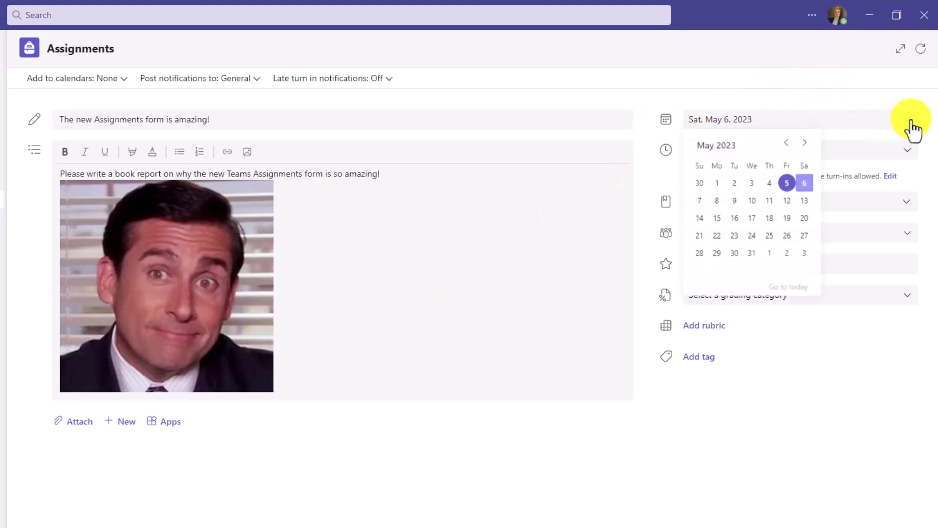
click(800, 101)
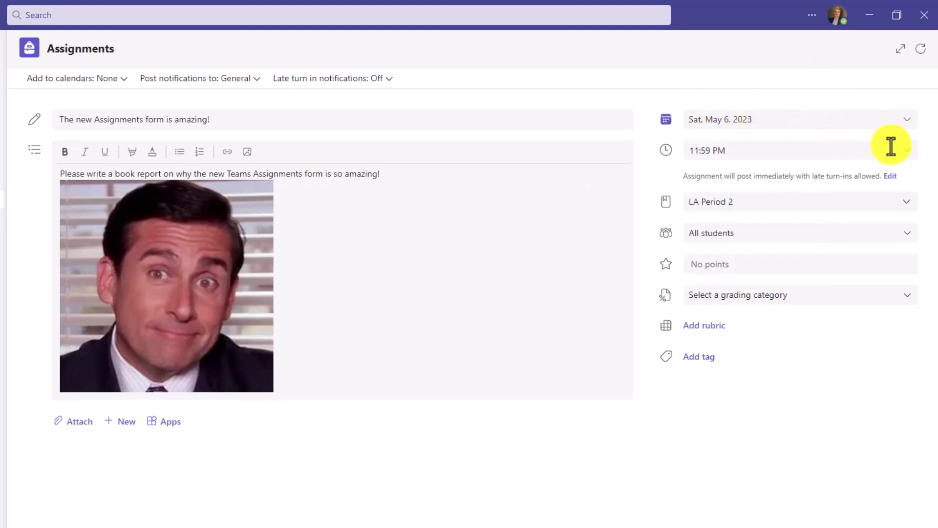
click(905, 156)
click(905, 155)
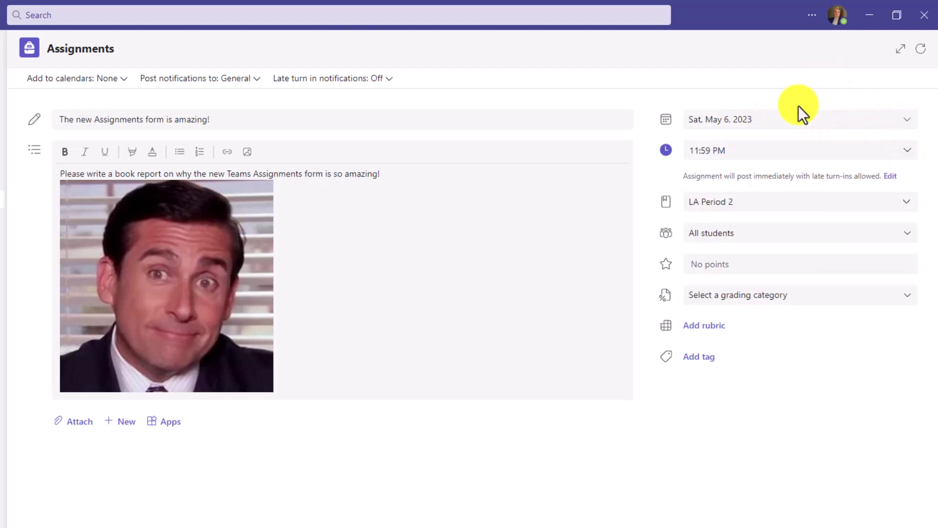
click(891, 176)
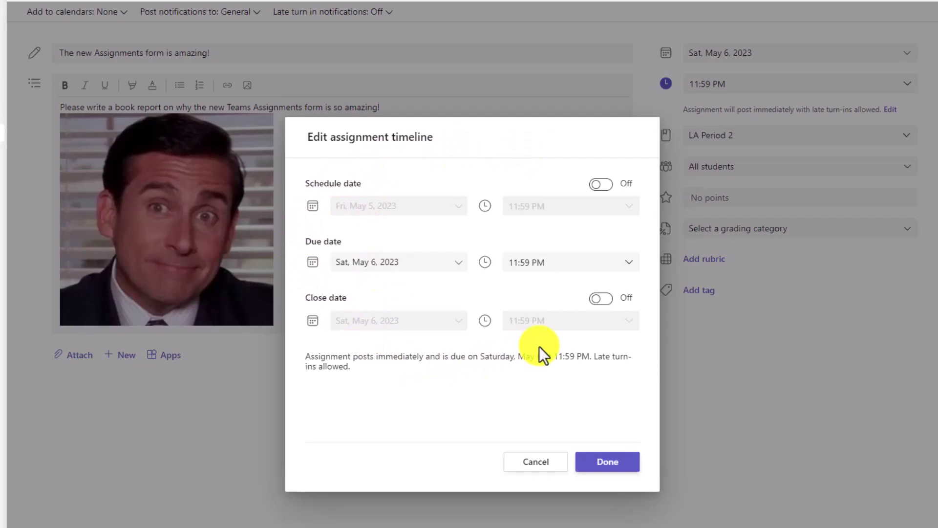
click(538, 461)
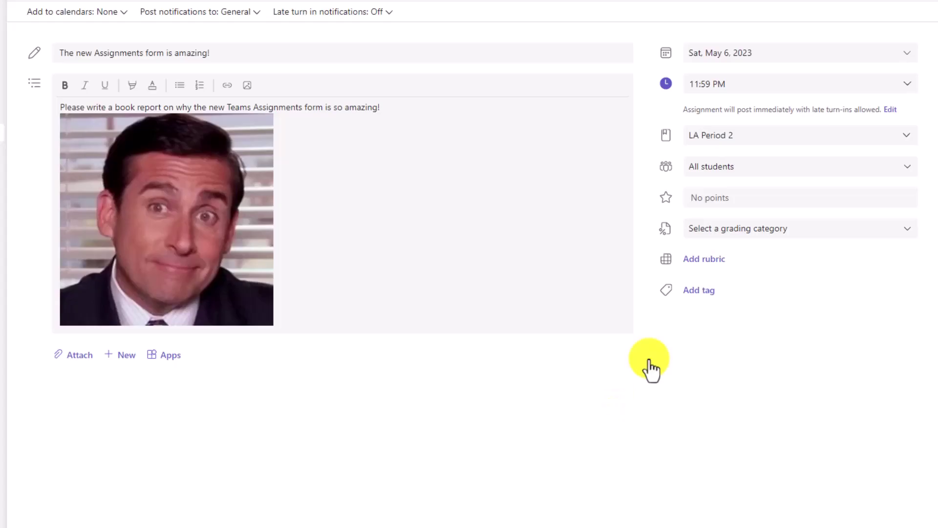
click(910, 140)
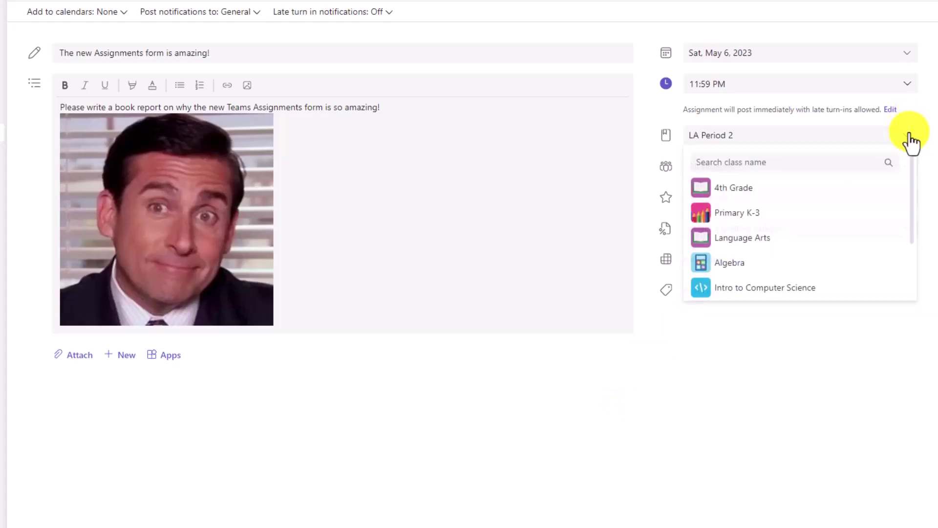
click(766, 191)
click(771, 238)
click(769, 264)
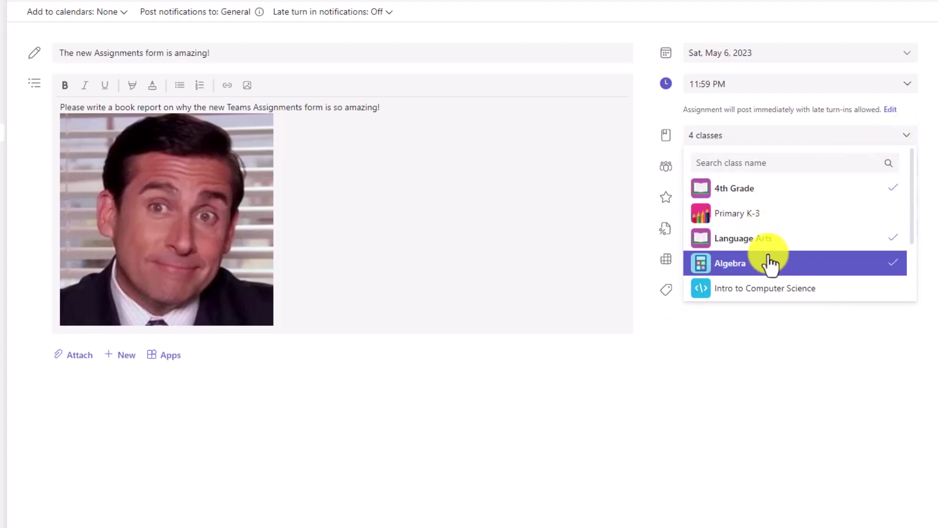
click(783, 263)
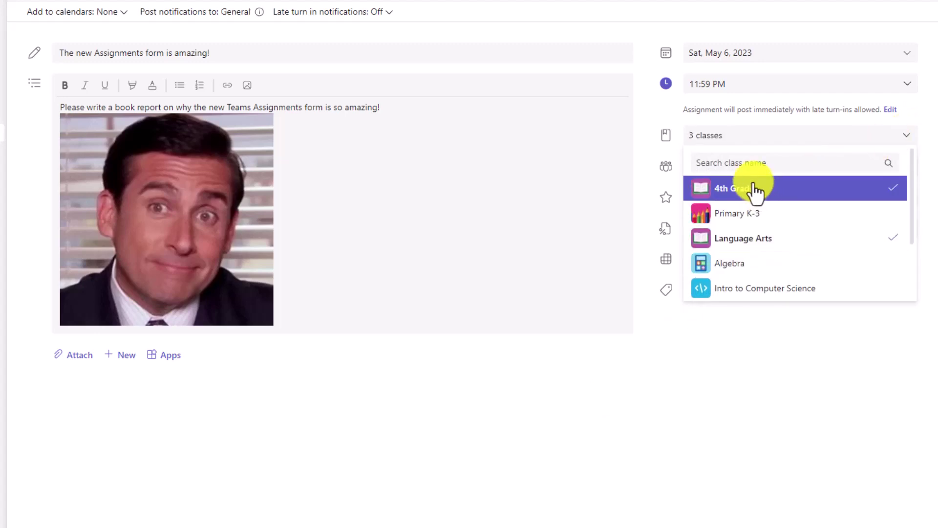
click(756, 191)
click(752, 238)
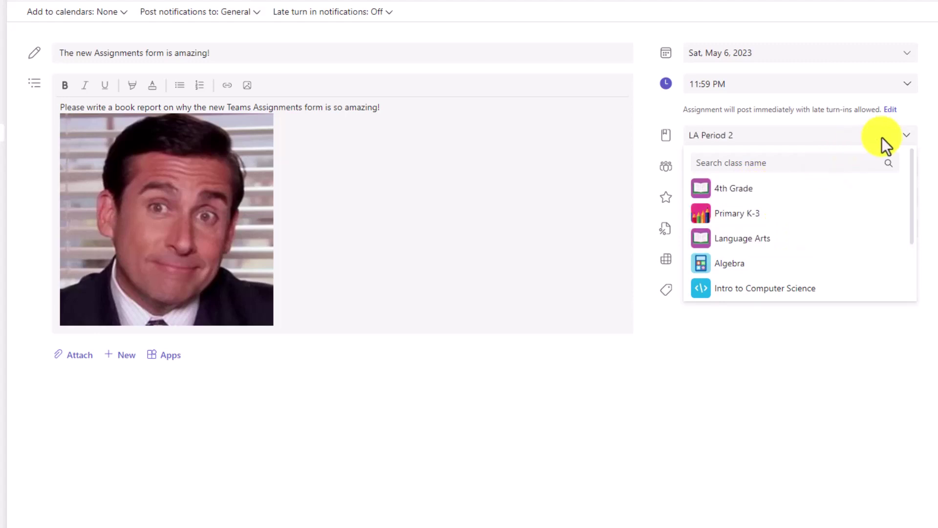
click(899, 132)
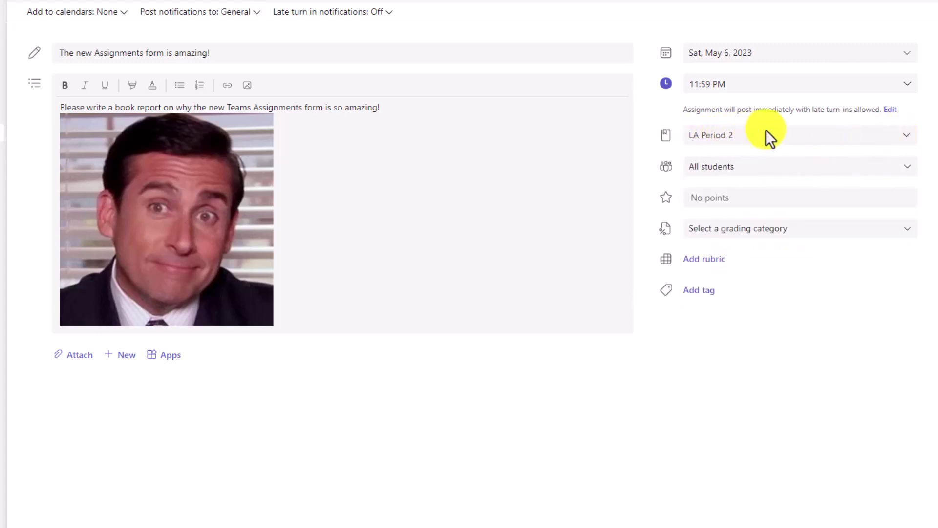
click(876, 166)
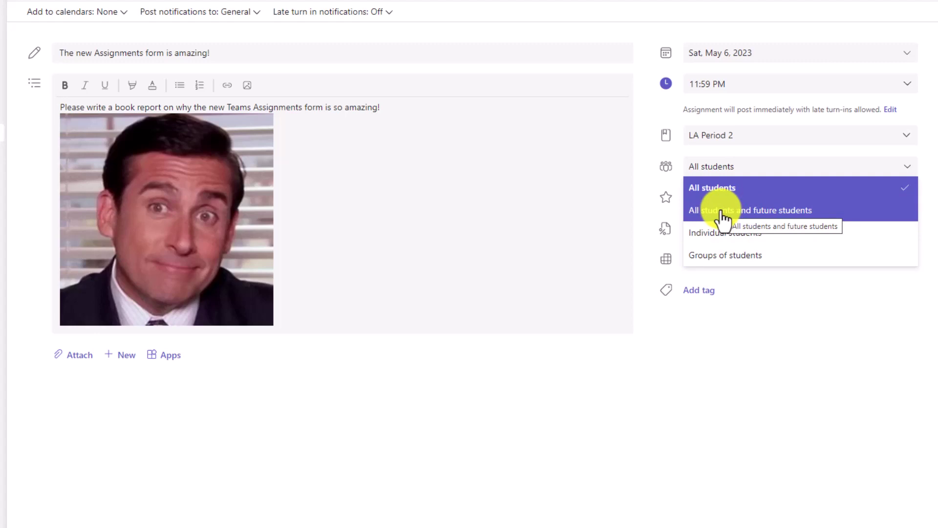
Step: Keep all students, leave points at none, and assign the Daily Work (20%) grading category
click(920, 171)
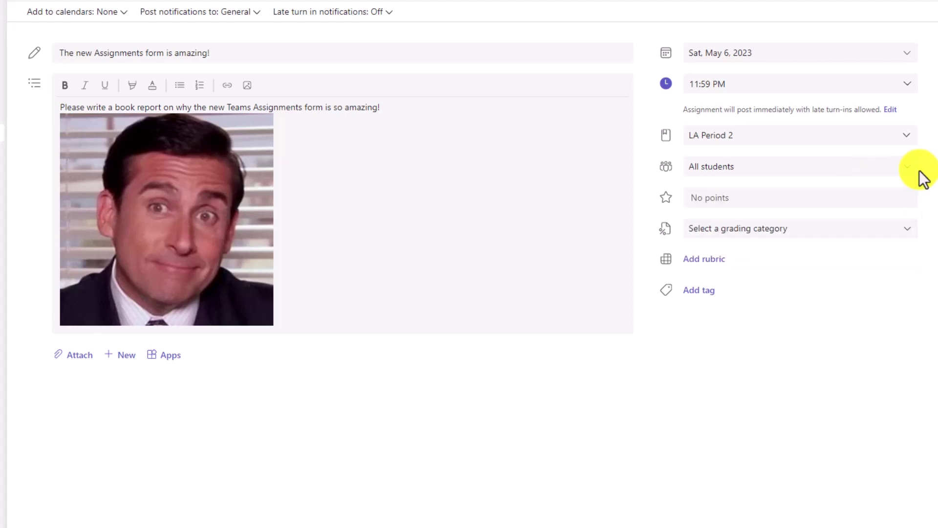
click(720, 196)
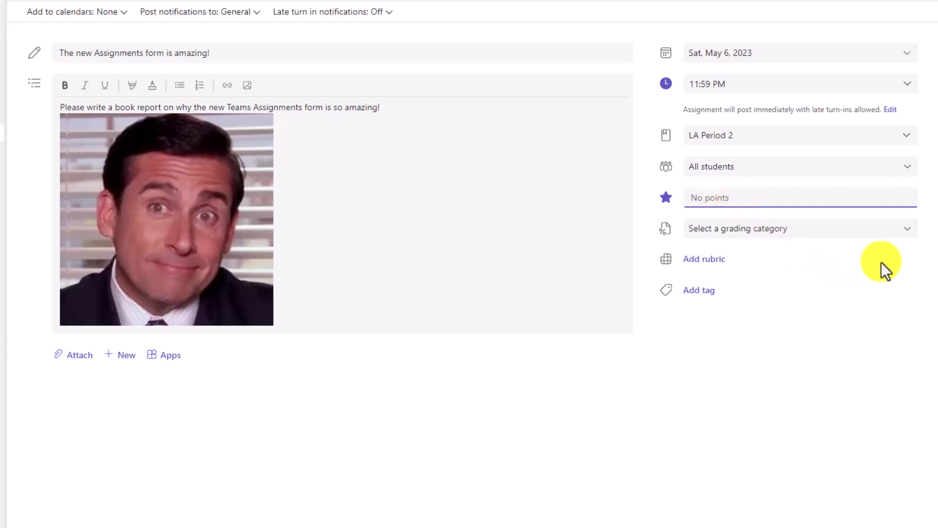
click(904, 233)
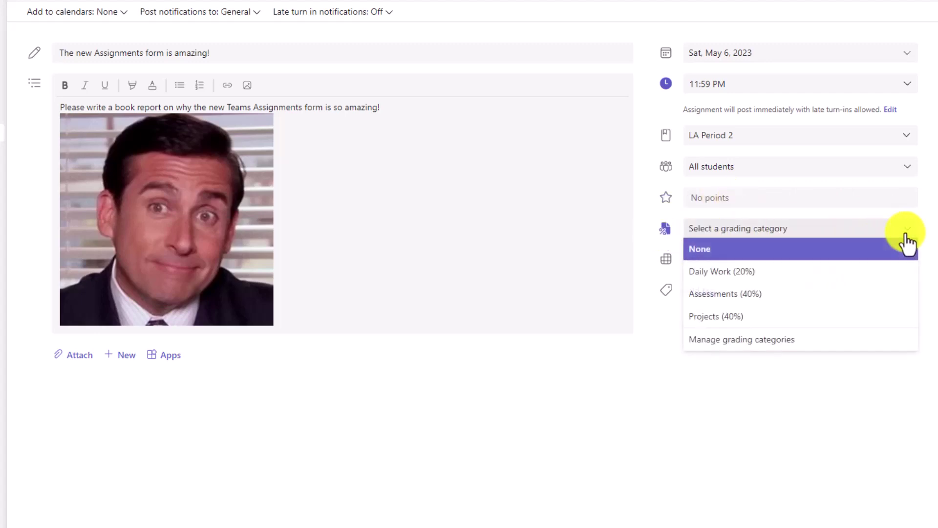
click(708, 274)
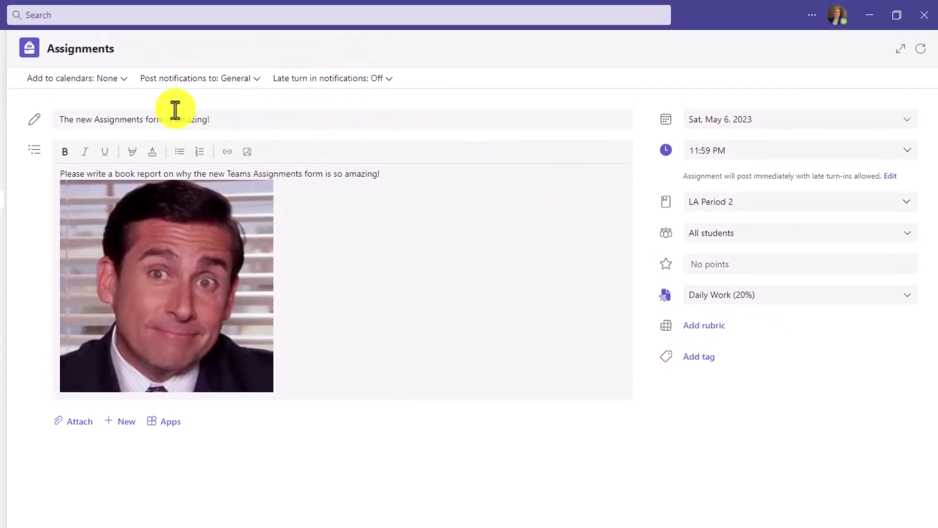
Step: Add the assignment to students' and team owners' calendars and turn on late turn-in notifications
click(119, 82)
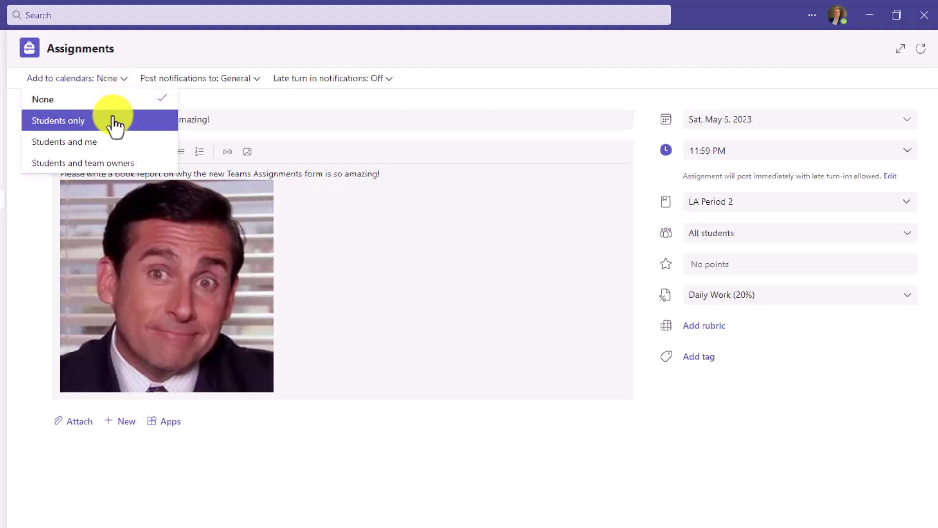
click(99, 166)
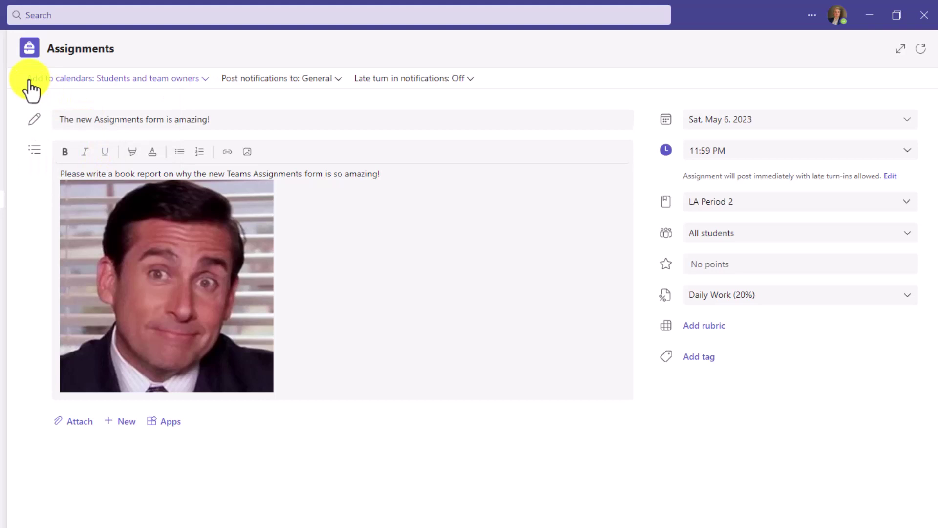
click(288, 80)
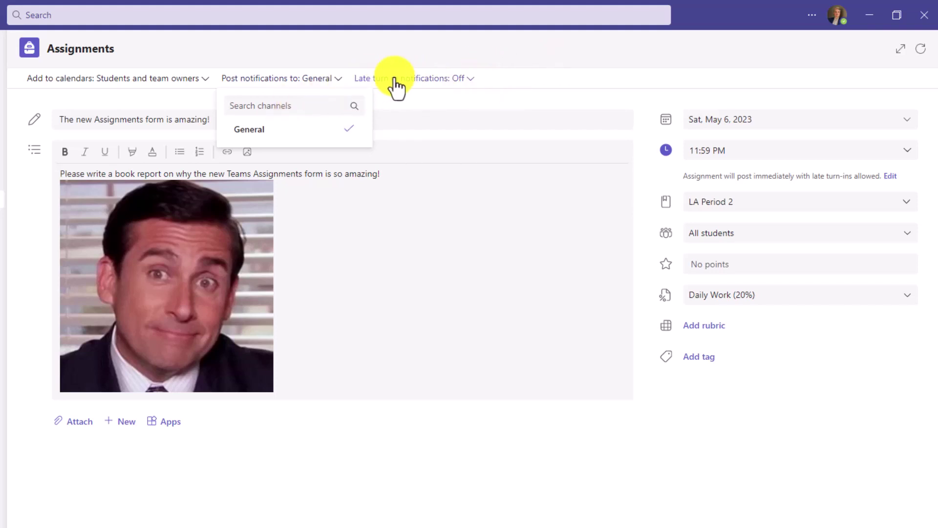
click(410, 80)
click(399, 122)
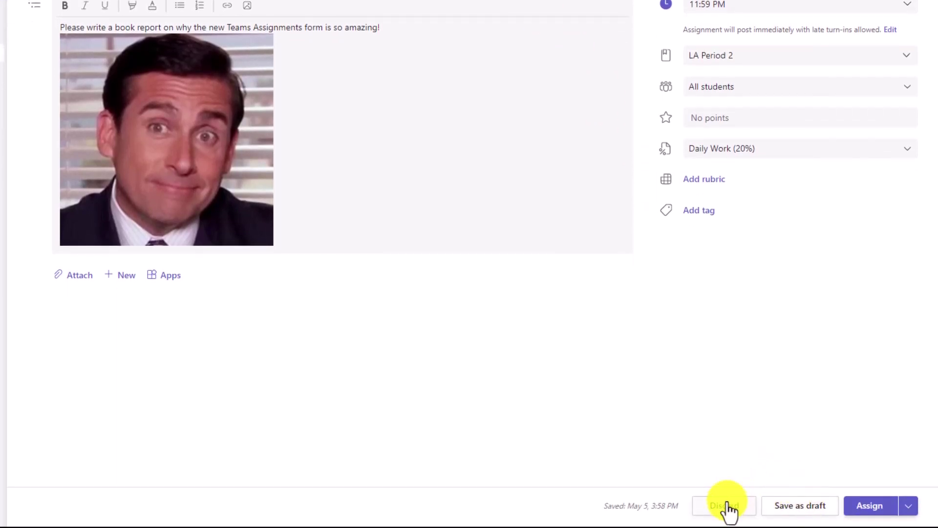
Step: Schedule the assignment to post on May 8, 2023 at 8:00 AM
click(910, 513)
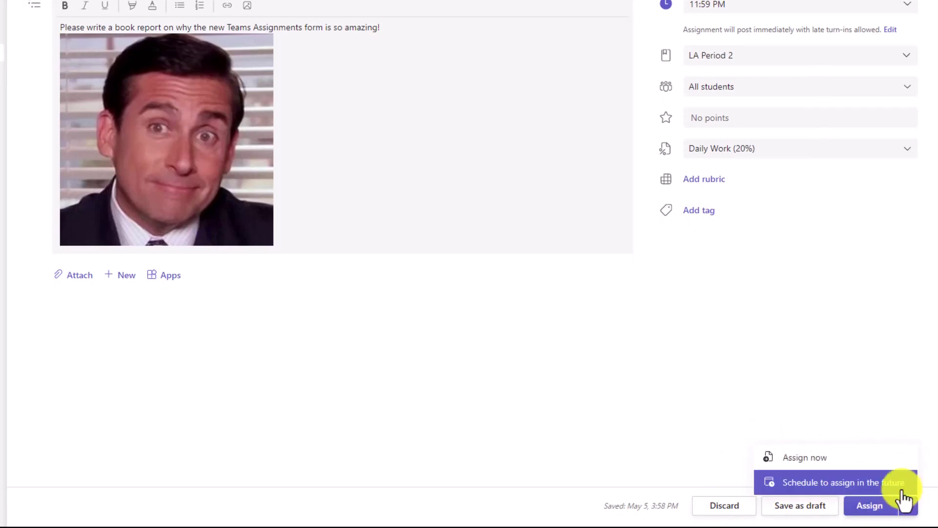
click(861, 489)
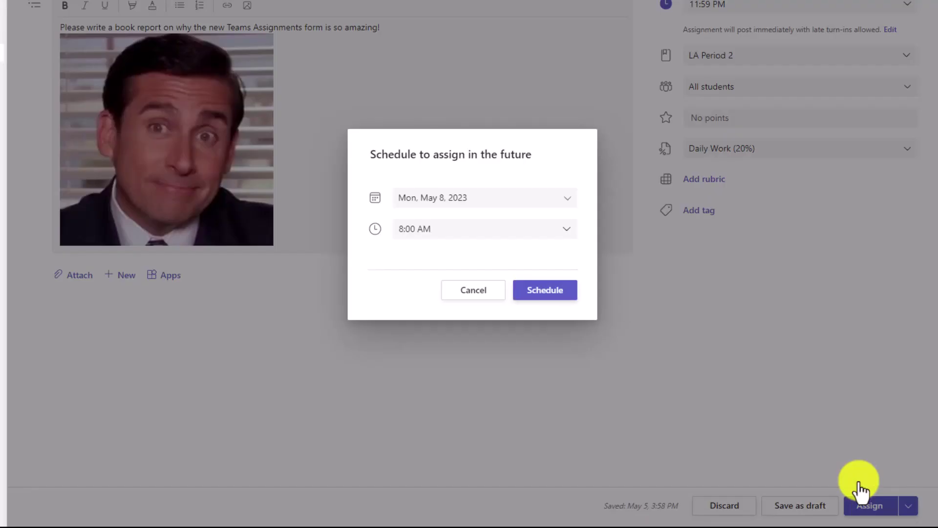
click(562, 205)
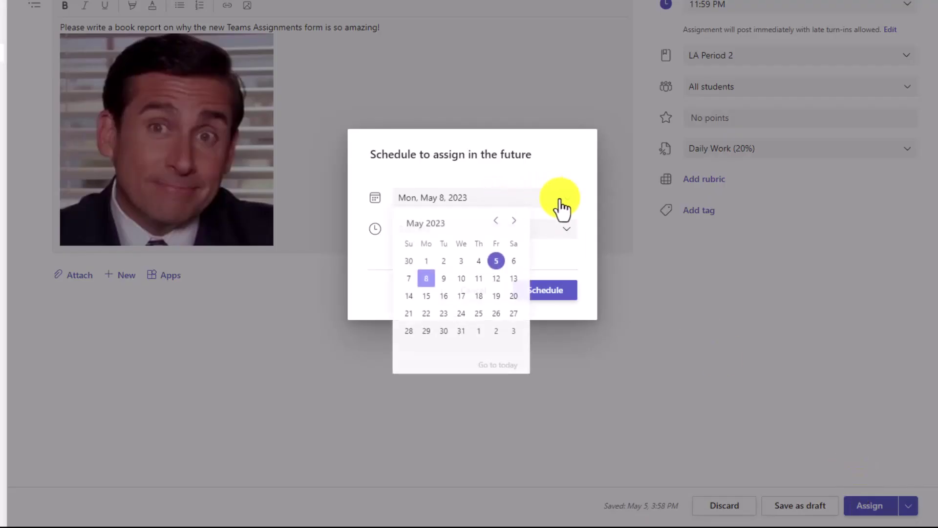
click(425, 276)
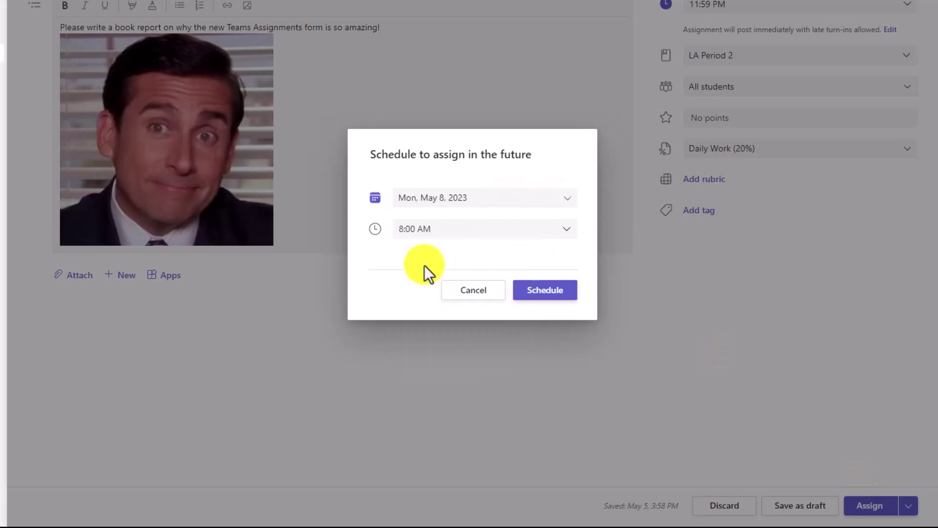
click(553, 297)
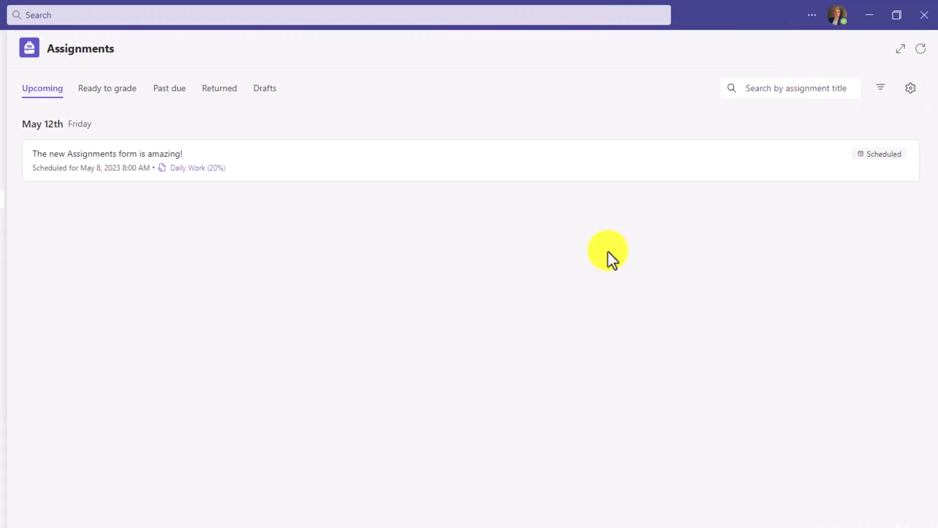
Step: Set the Average grade option to Yes in the class's assignment settings
click(909, 90)
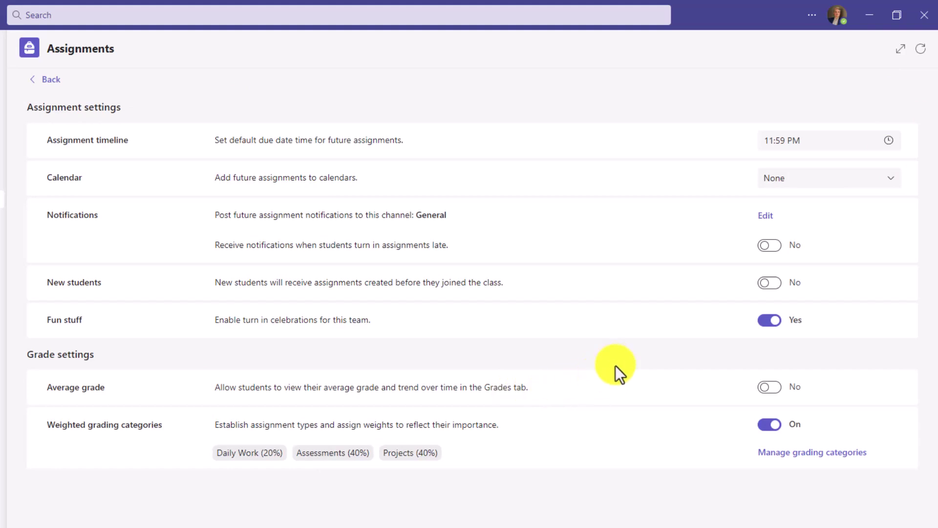
click(772, 388)
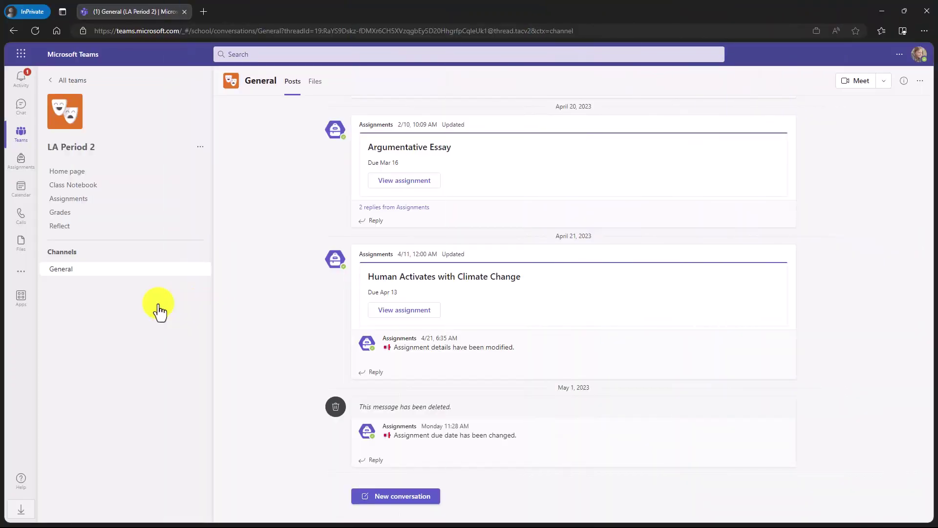
Step: Open LA Period 2's Grades and scroll through the table showing the 98.0% average grade
click(90, 215)
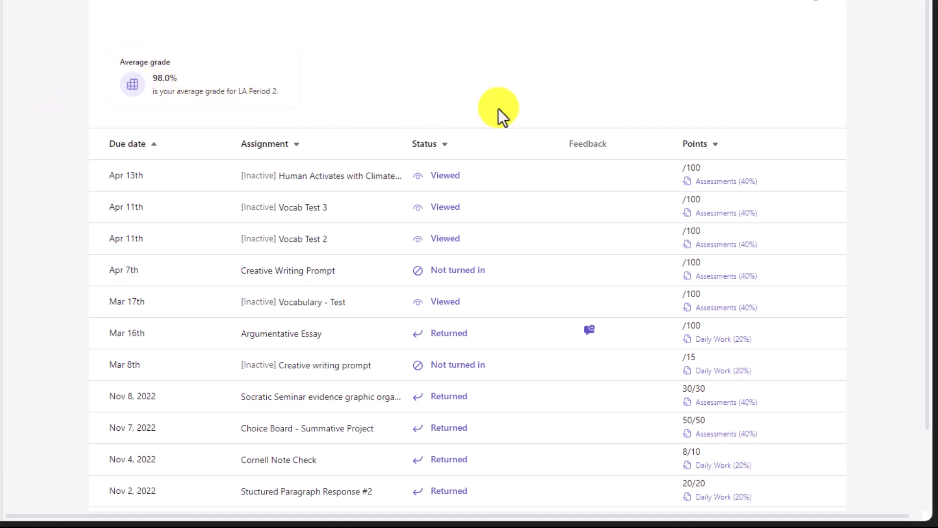
scroll(784, 263, down, 2)
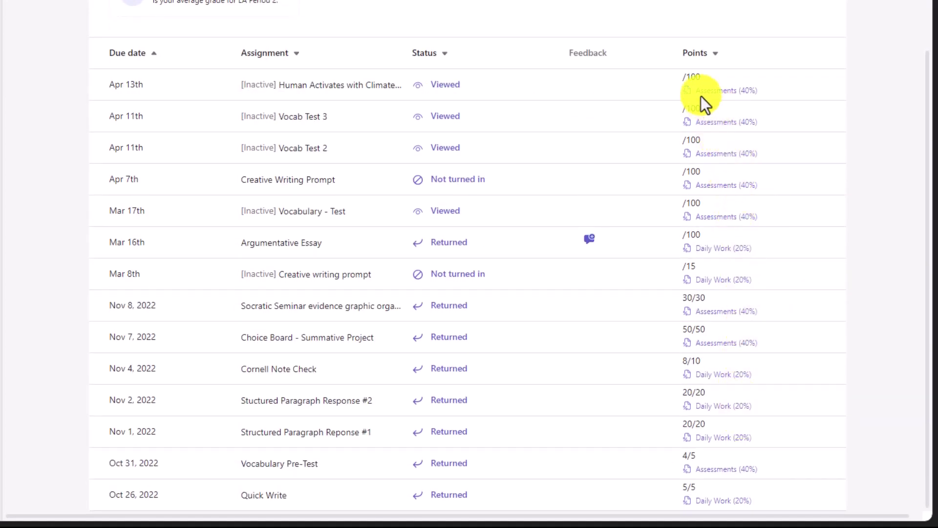
scroll(403, 135, up, 2)
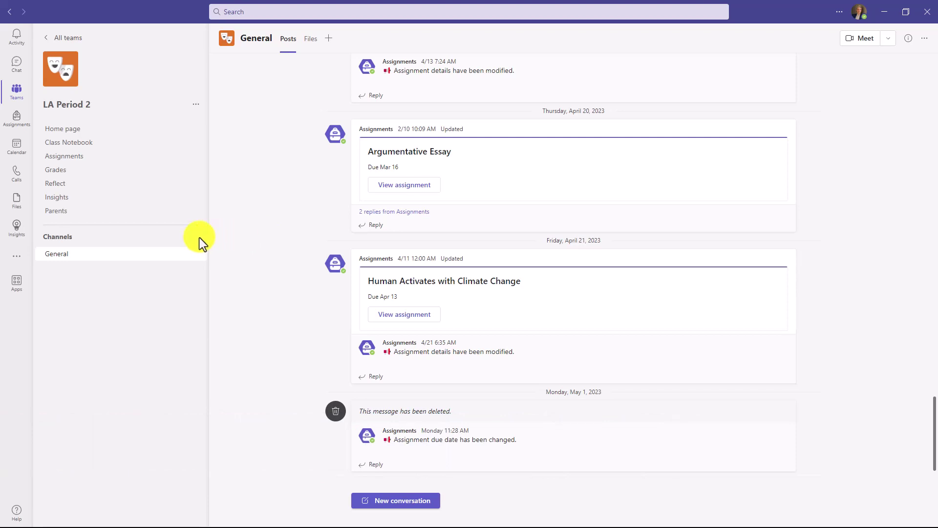
click(79, 165)
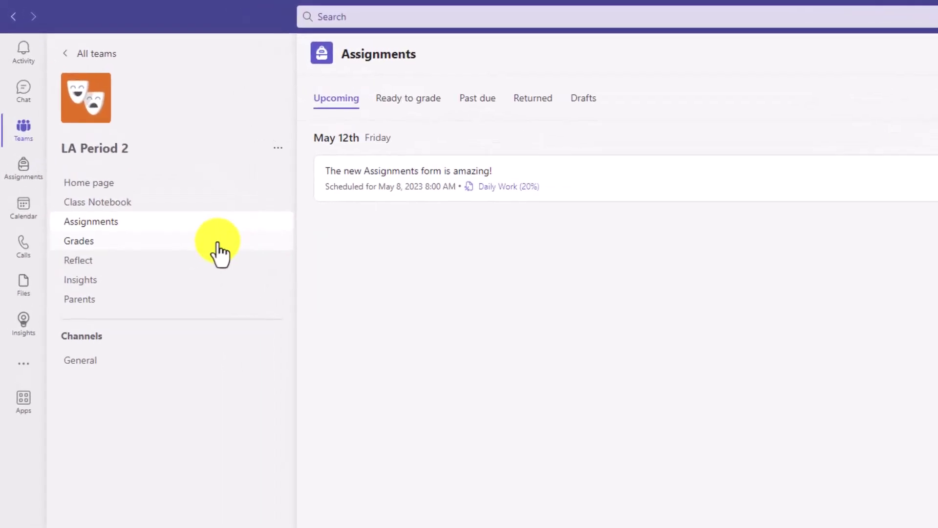
click(23, 173)
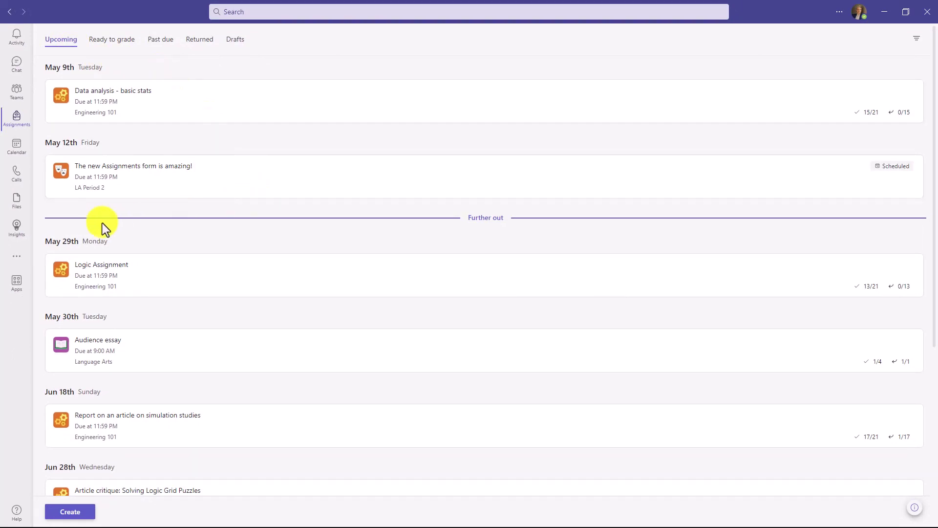
scroll(157, 275, down, 3)
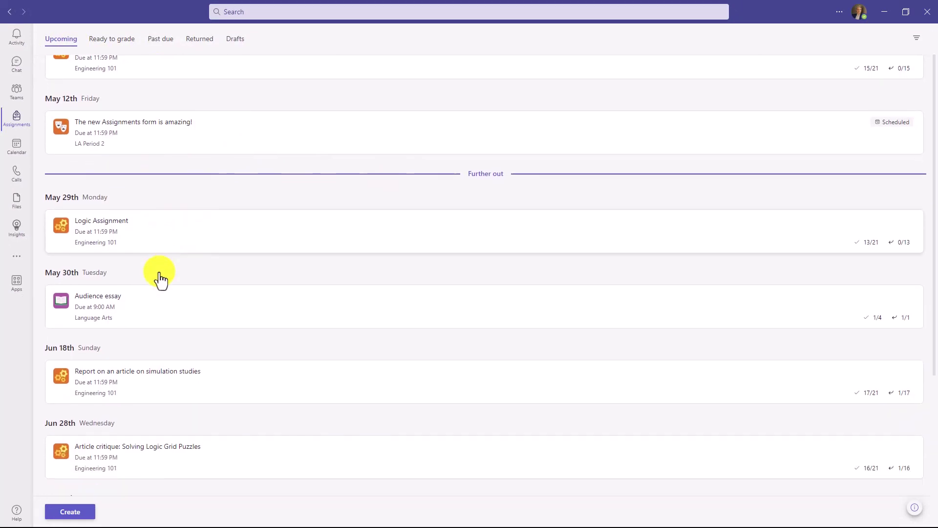
scroll(160, 279, down, 2)
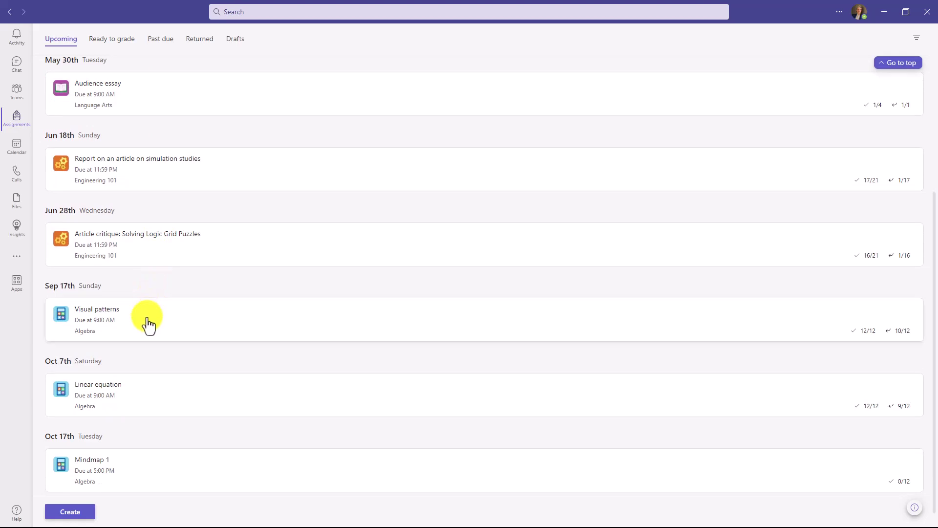
scroll(147, 325, up, 5)
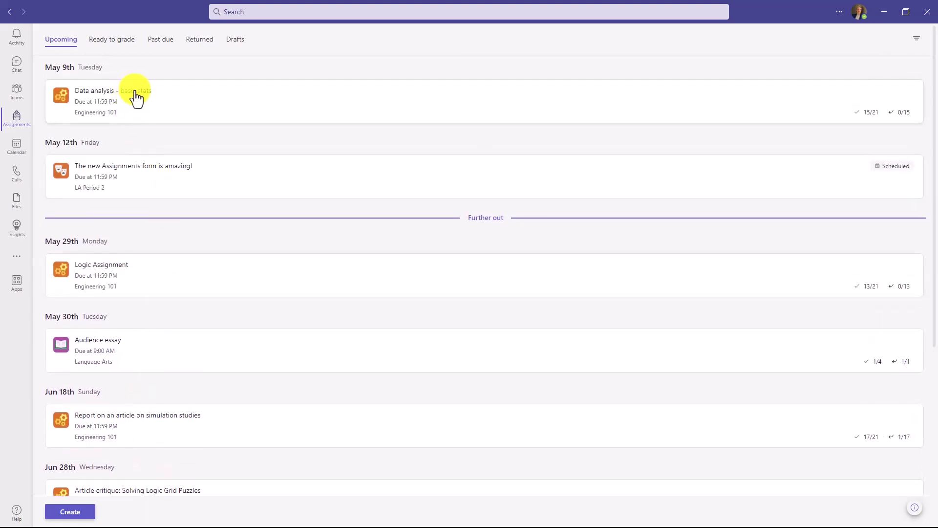
Step: Check Ready to grade and Article critique's 15 submissions, then list the Past due assignments
click(112, 49)
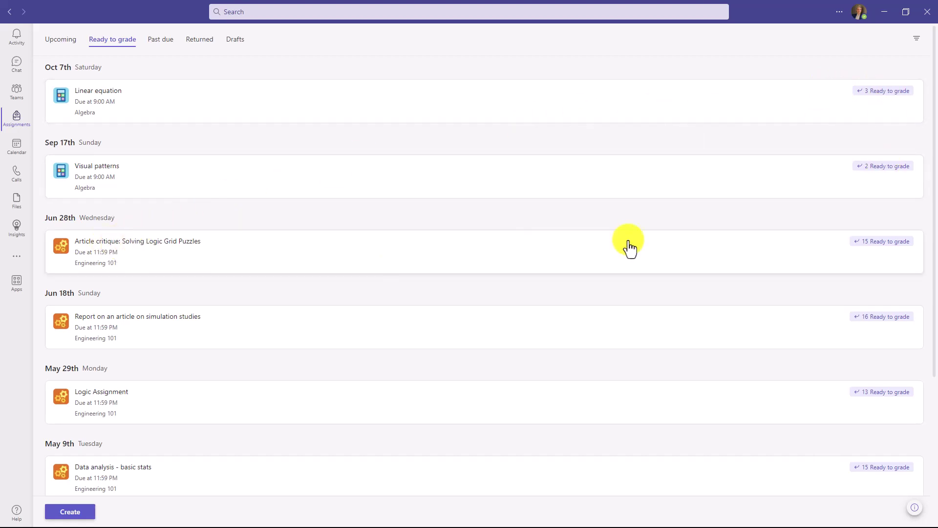
click(886, 250)
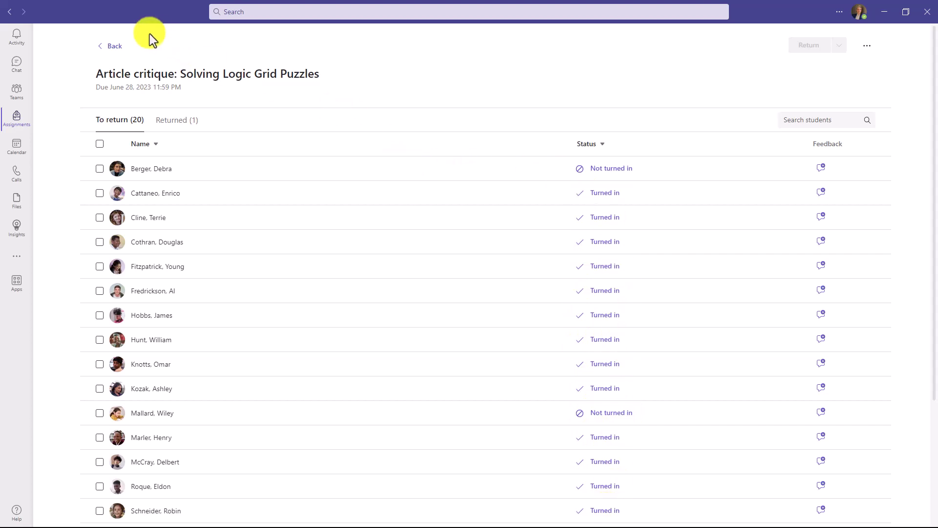
click(114, 46)
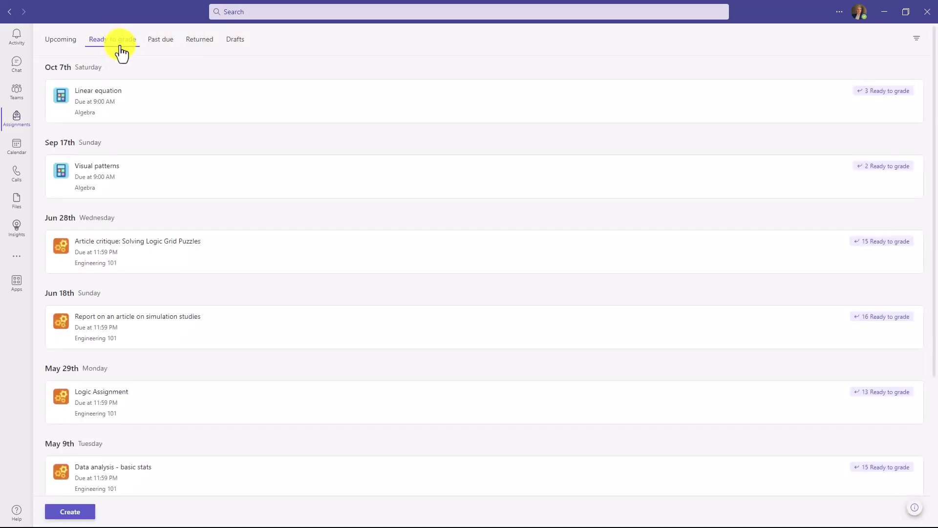
click(161, 43)
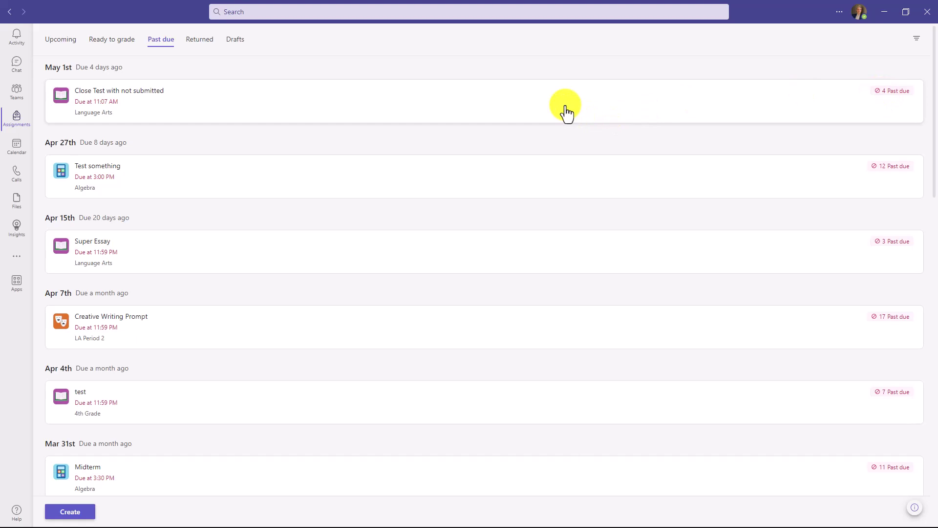
Step: Look through the Returned assignments, then the Drafts
click(200, 40)
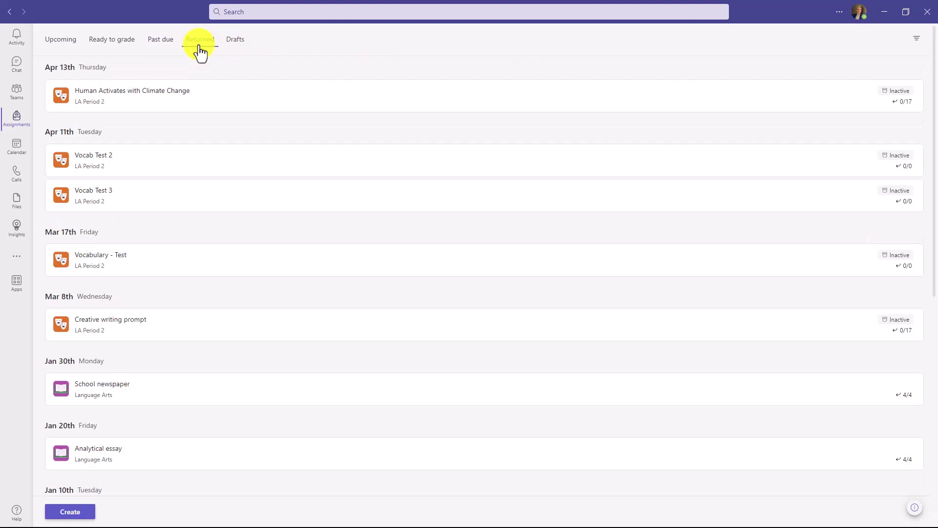
click(240, 47)
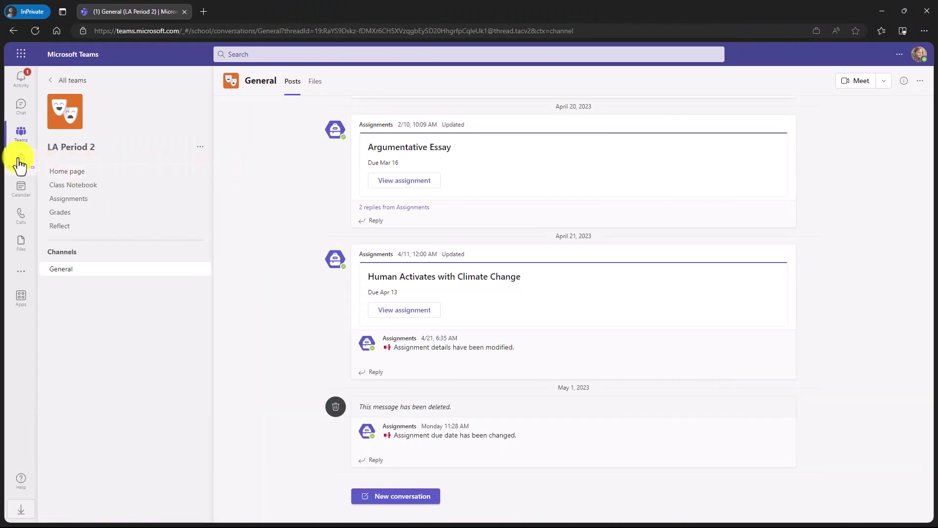
Step: Browse the student's assignments across the Upcoming, Past due and Completed views
click(20, 164)
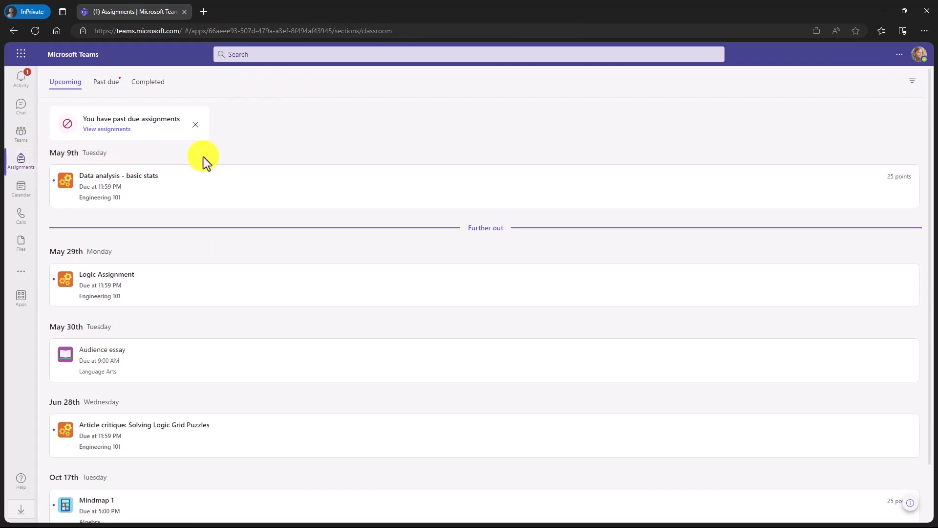
scroll(157, 269, down, 1)
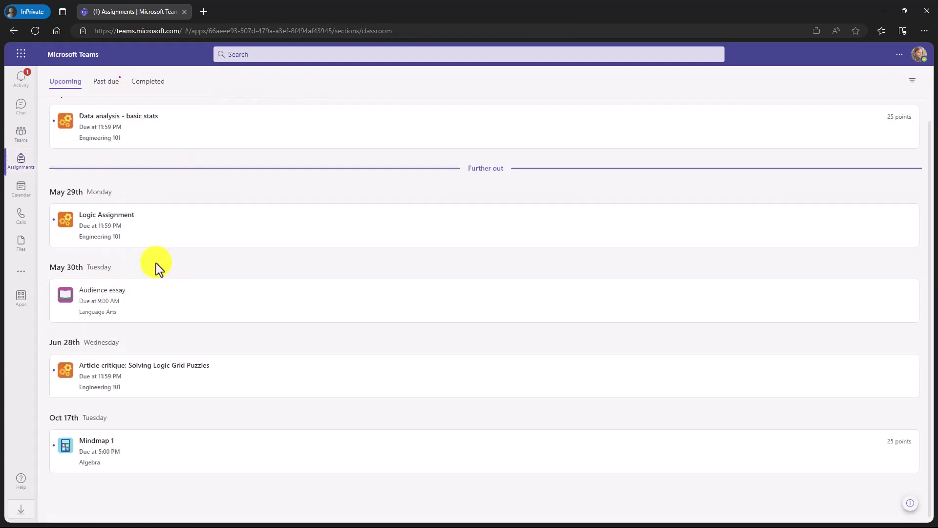
scroll(157, 268, up, 1)
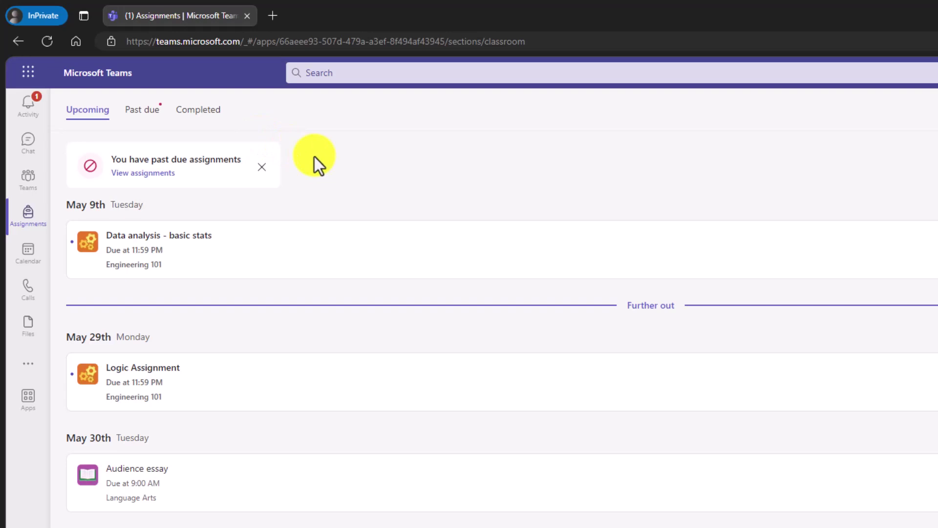
click(139, 172)
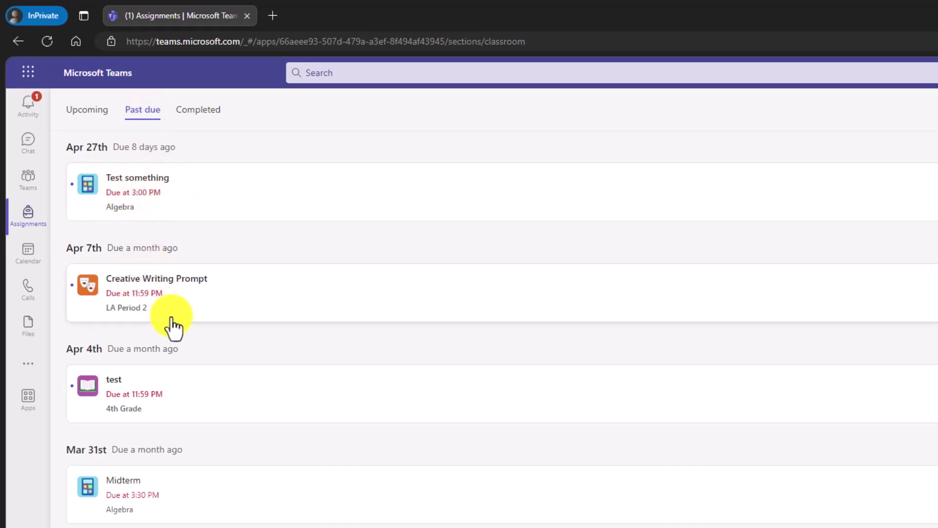
scroll(201, 397, down, 10)
scroll(200, 397, up, 10)
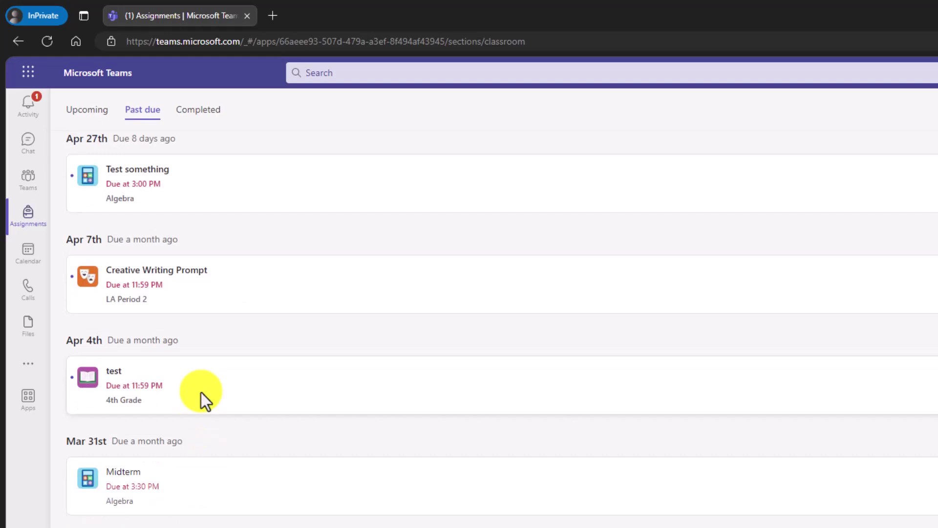
scroll(201, 398, up, 1)
click(215, 116)
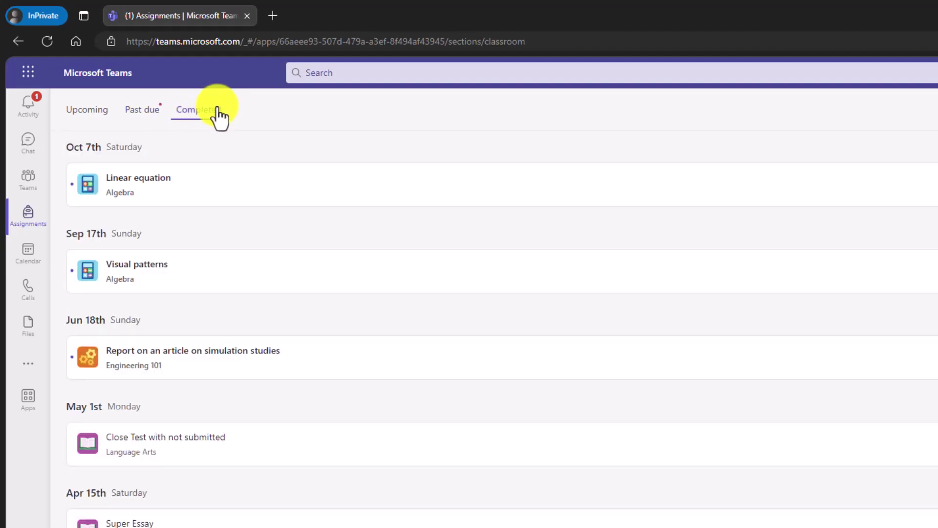
click(88, 112)
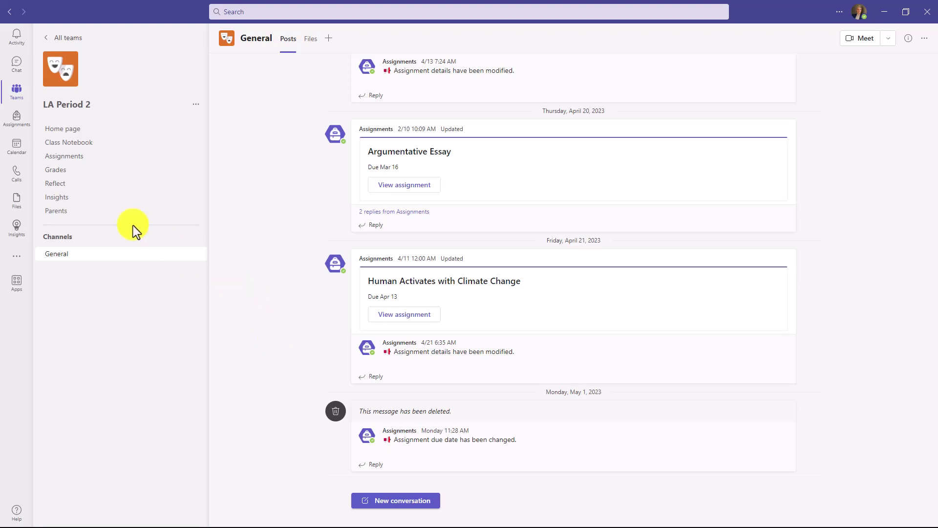
Step: Open Vocab Test 2 from LA Period 2's past-due assignments and confirm marking it inactive
click(85, 156)
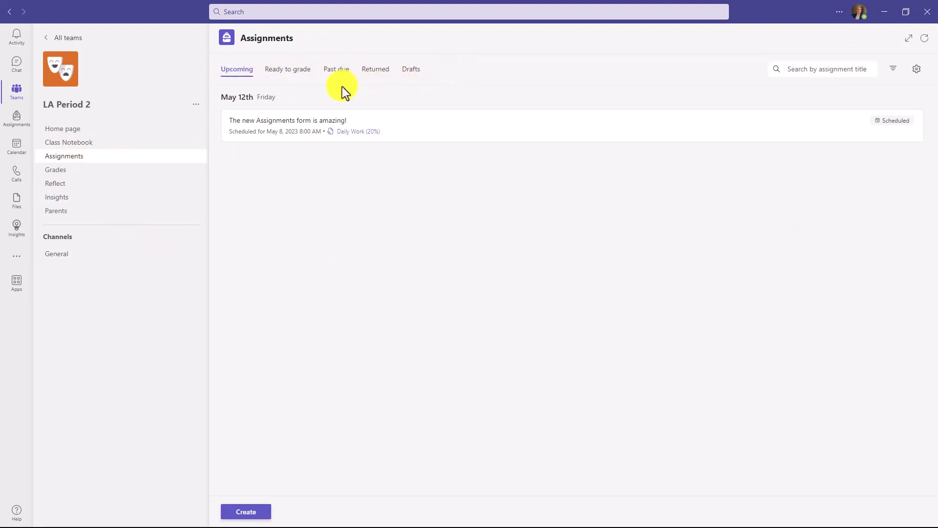
click(336, 75)
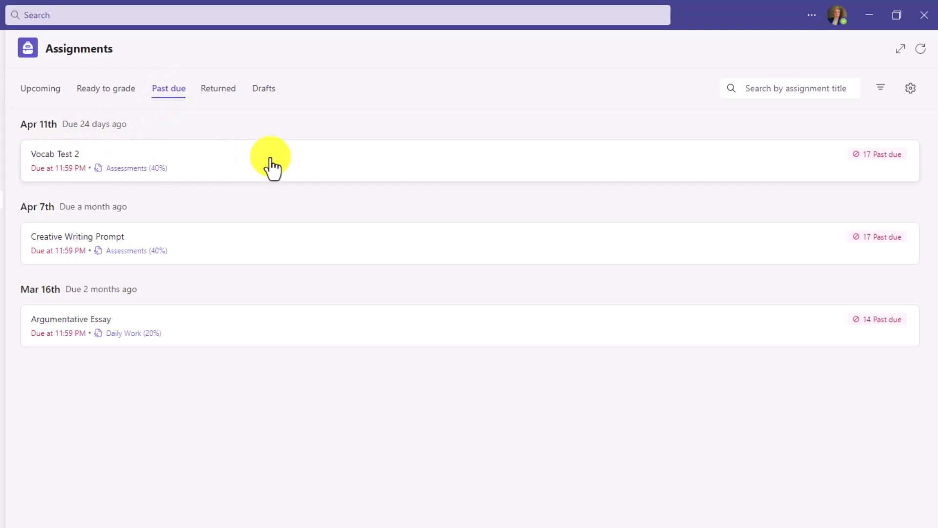
click(307, 167)
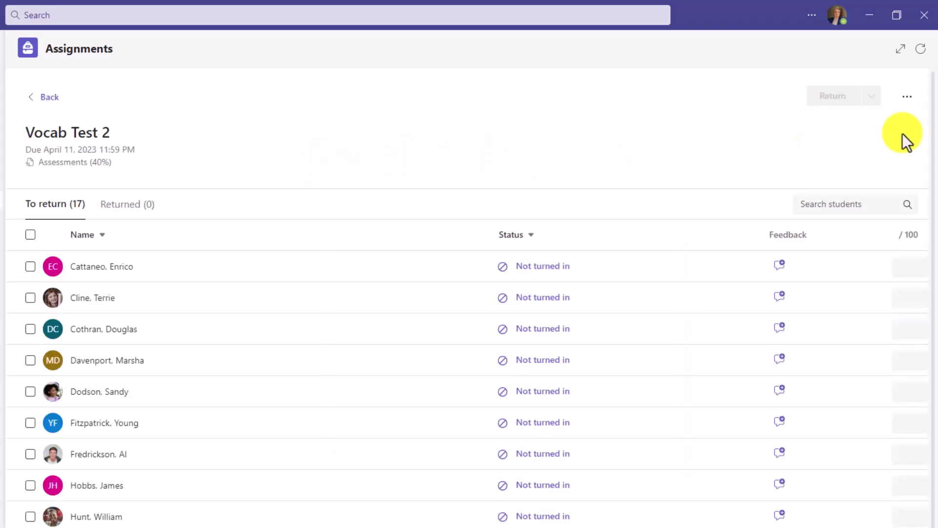
click(907, 96)
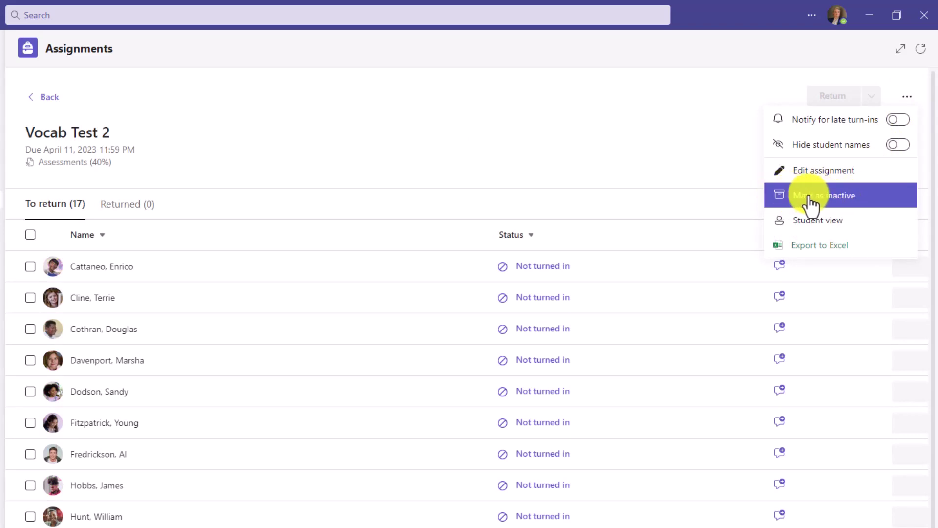
click(841, 197)
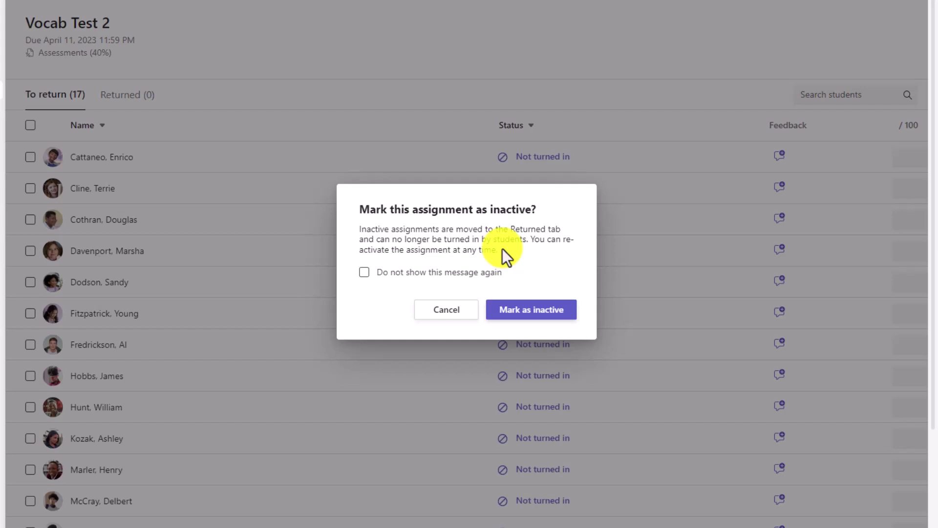
click(531, 315)
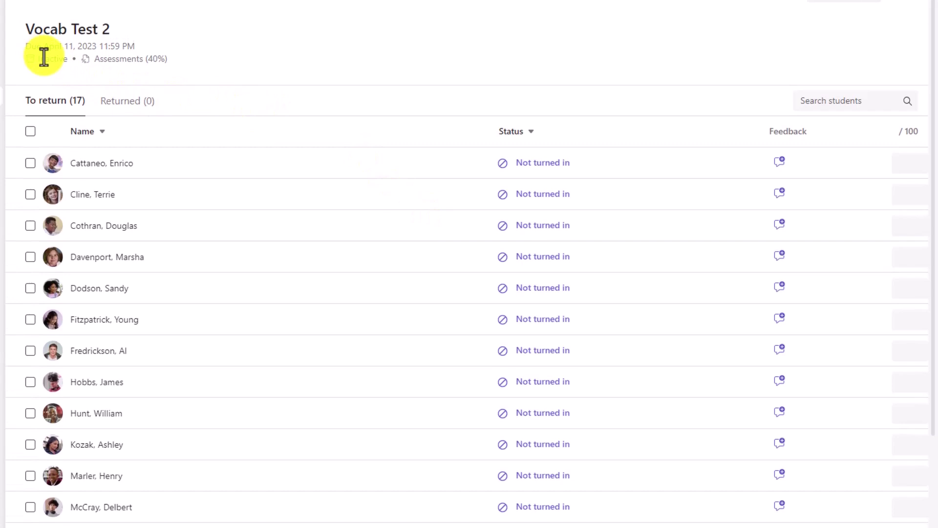
Step: Confirm Vocab Test 2 is under Returned, then view the Grades filters' inactive-assignments toggle
click(51, 98)
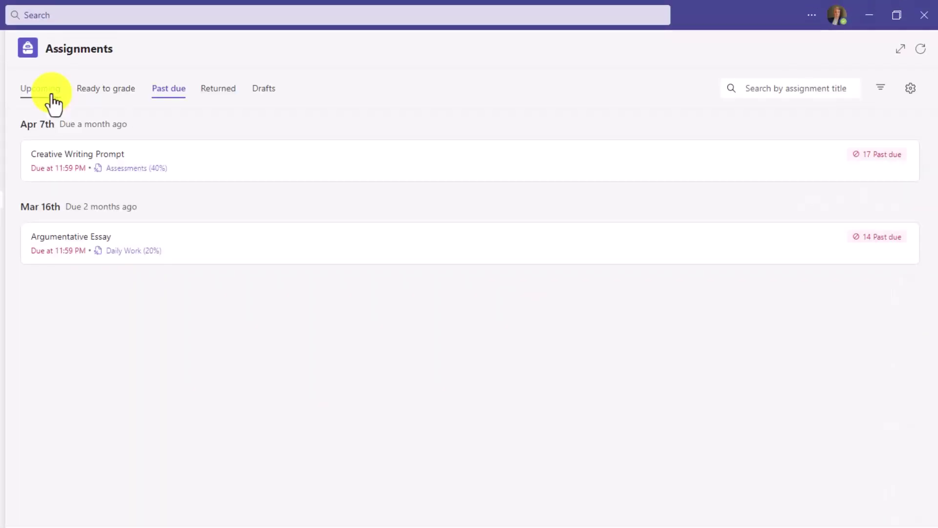
click(217, 92)
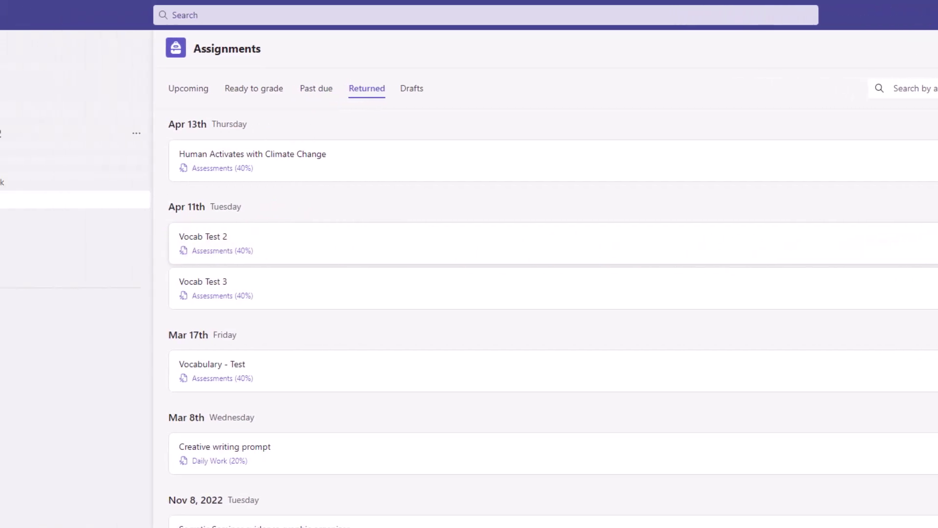
click(73, 219)
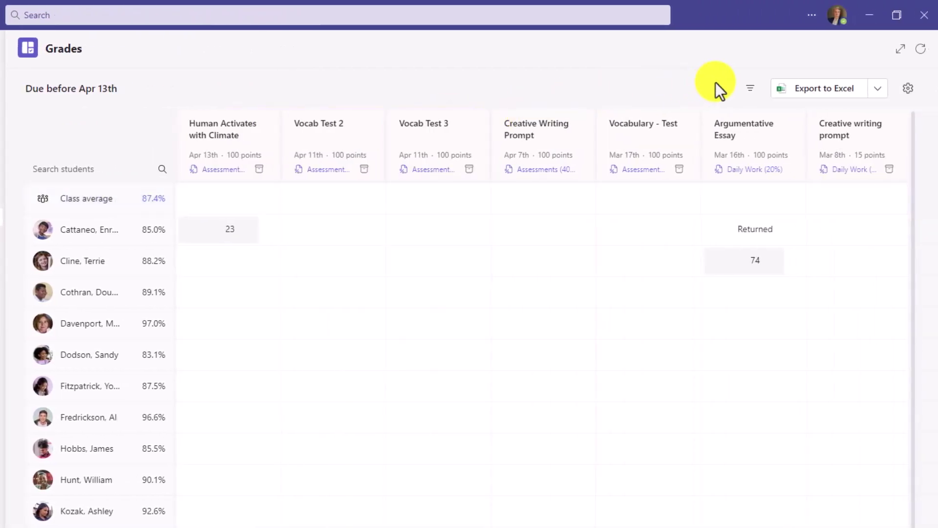
click(751, 89)
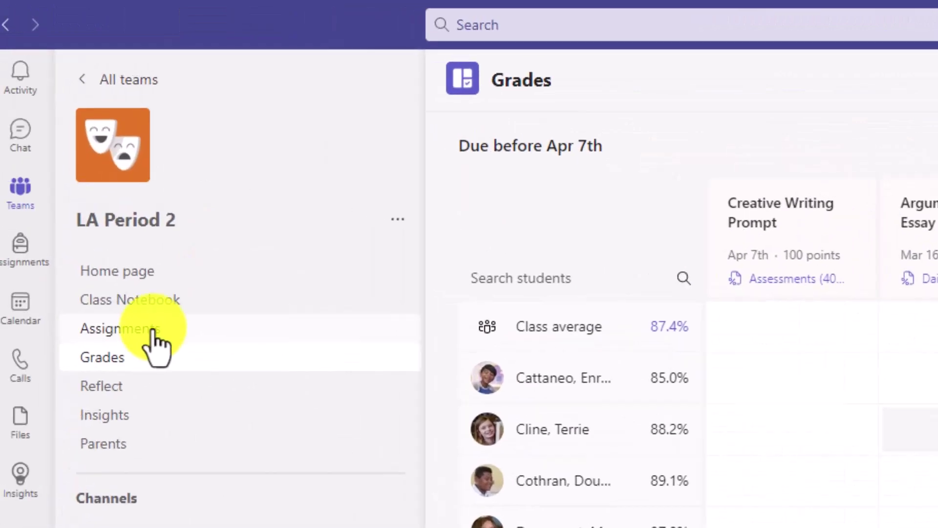
Step: Open Vocab Test 2 from the Returned assignments and choose Re-activate assignment
click(164, 337)
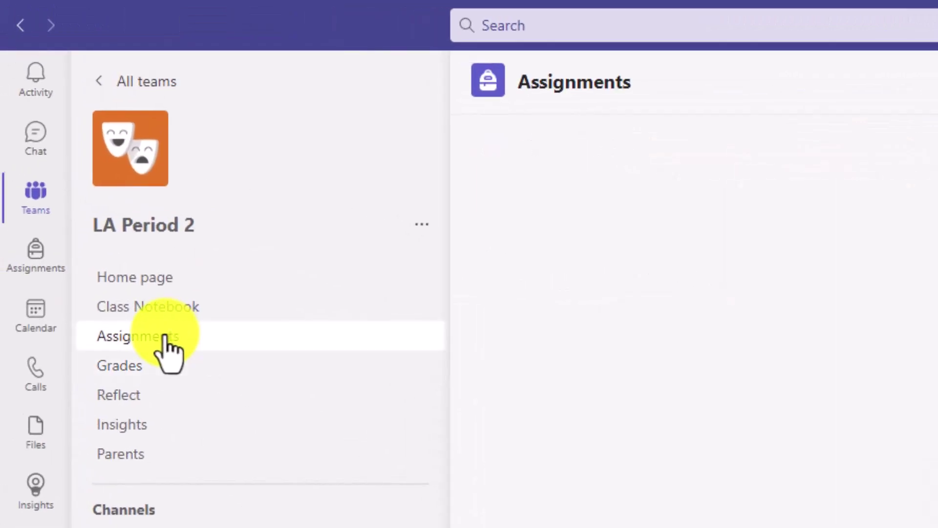
click(813, 149)
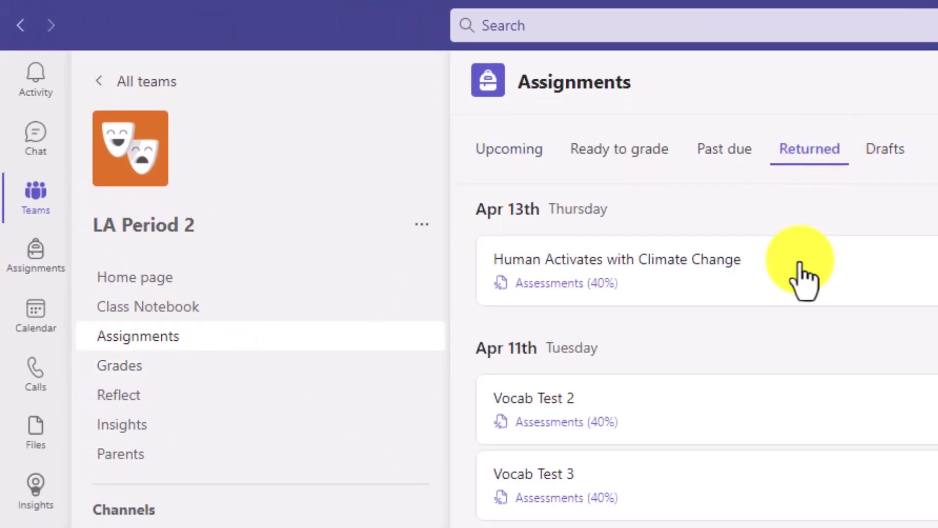
click(669, 410)
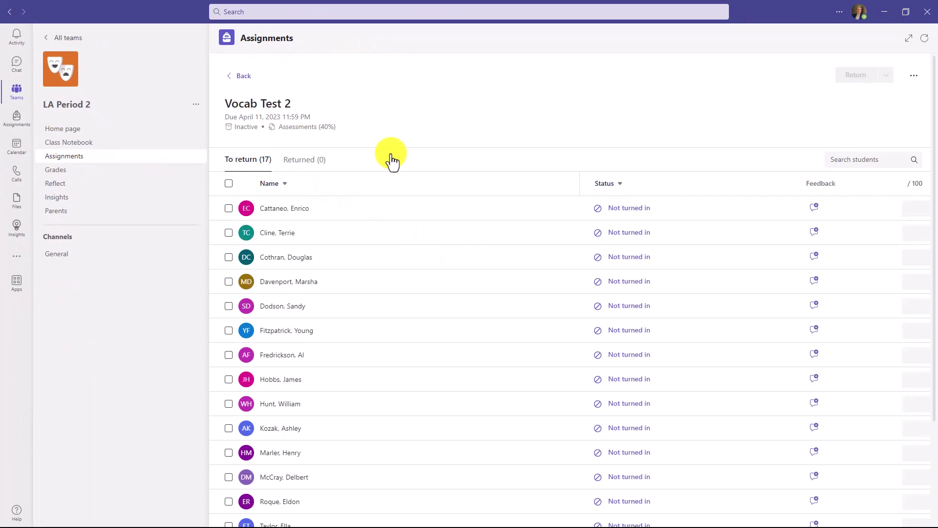
click(910, 77)
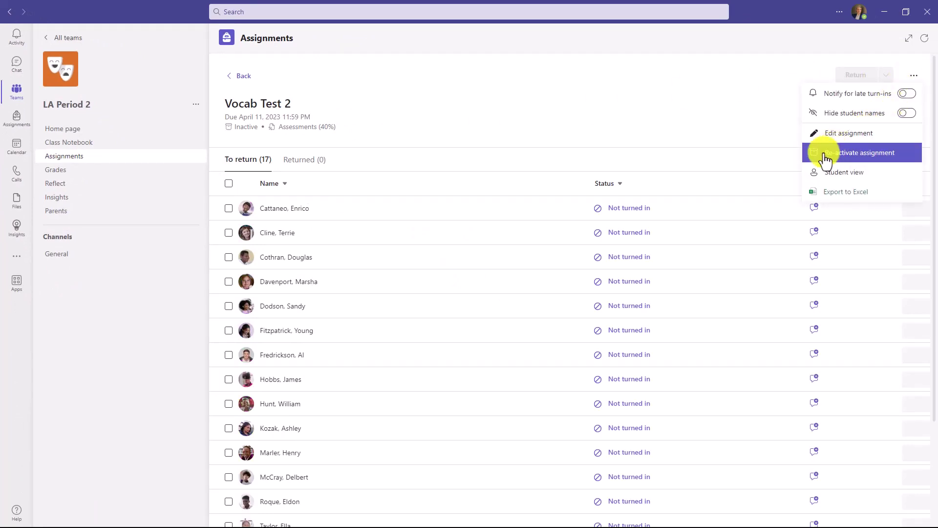
click(884, 156)
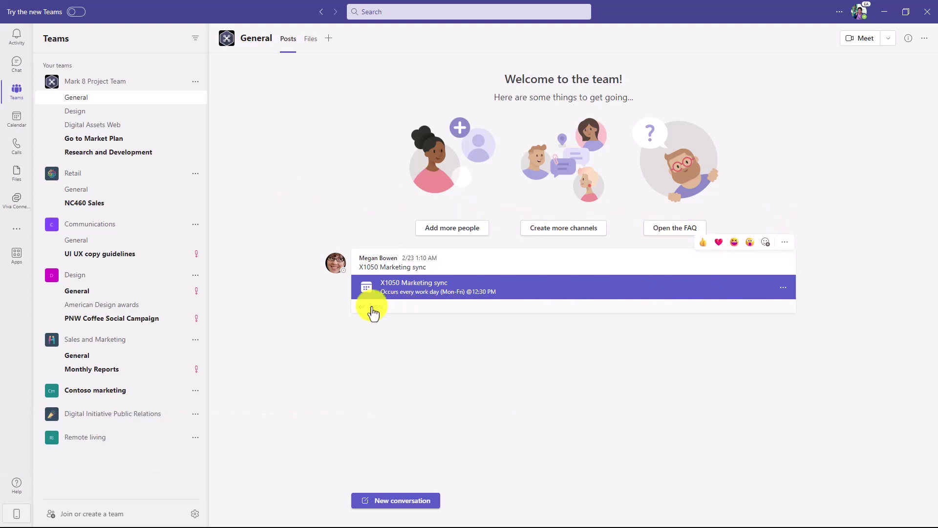
Step: Add and save a Polls app tab on the X1050 Marketing sync meeting
click(499, 293)
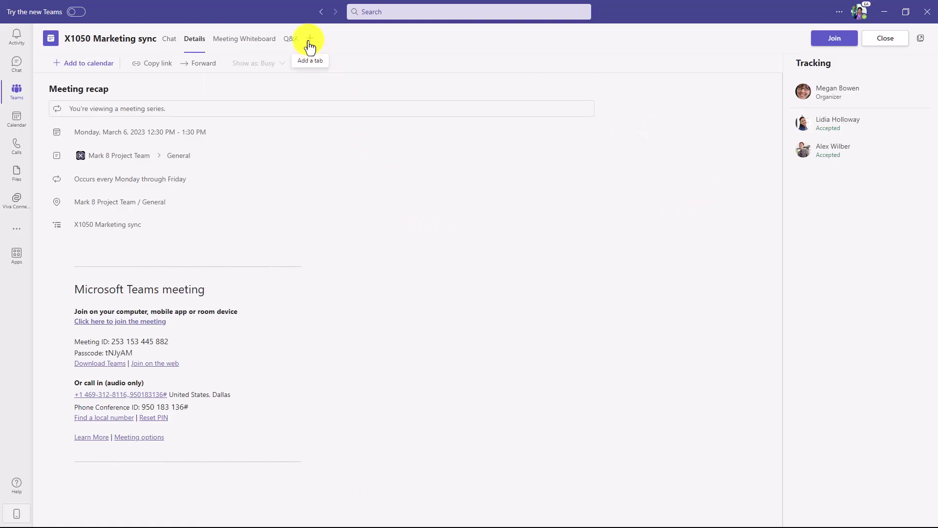
click(309, 48)
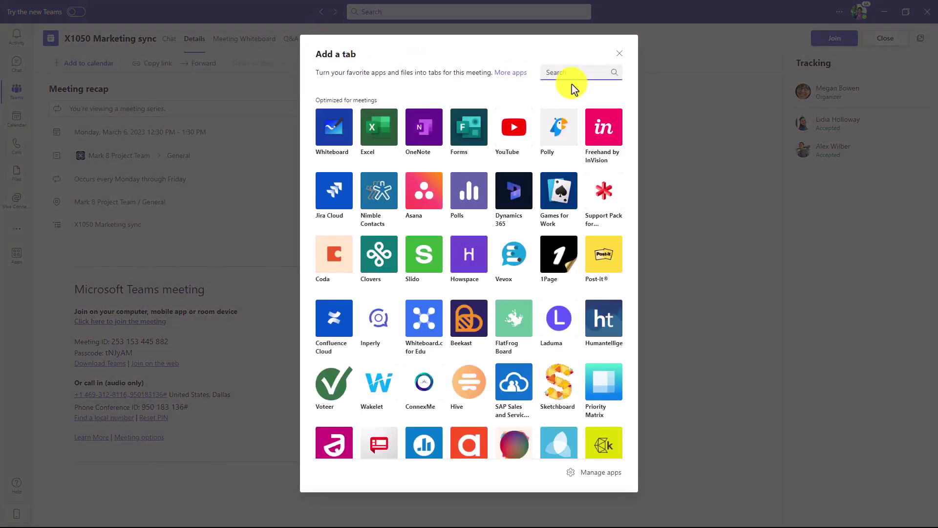
text(Polls)
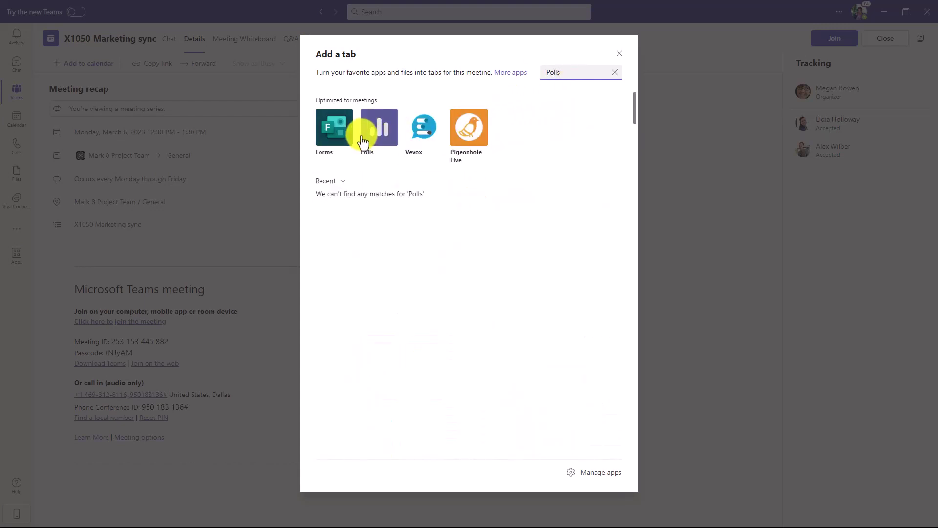
click(384, 142)
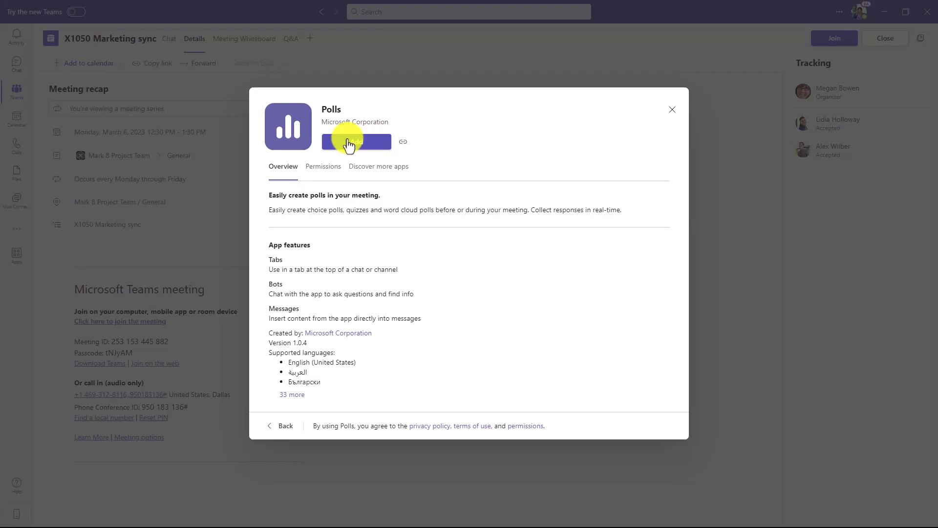
click(353, 143)
click(583, 387)
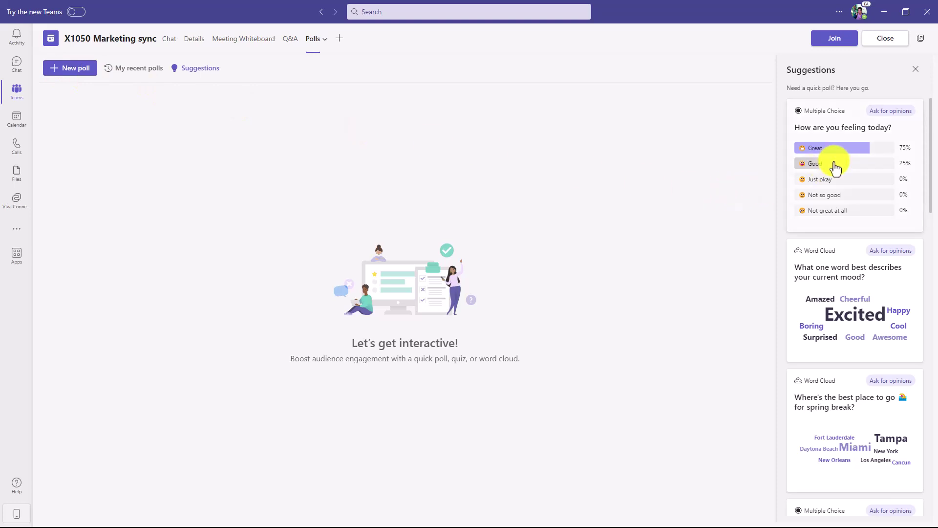
Step: Save the suggested 'How are you feeling today?' poll as a draft and join the meeting now
click(896, 144)
click(562, 405)
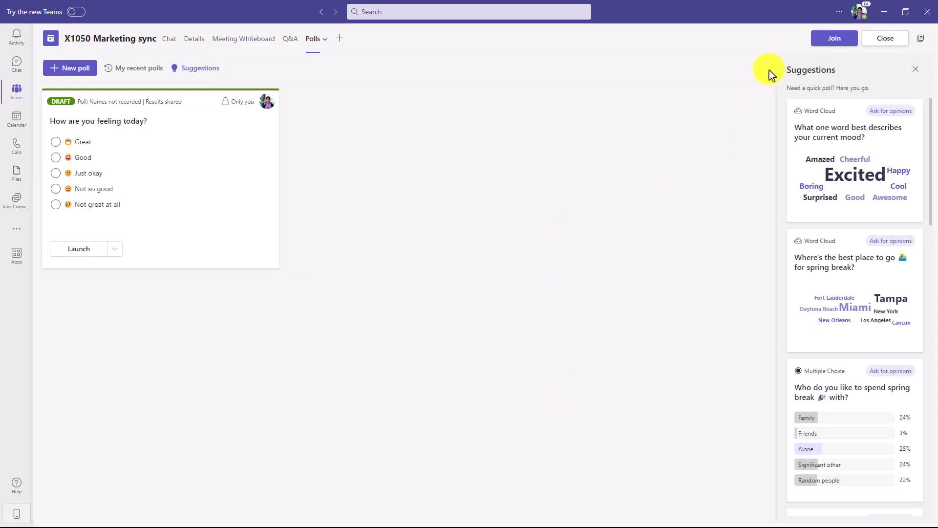
click(835, 38)
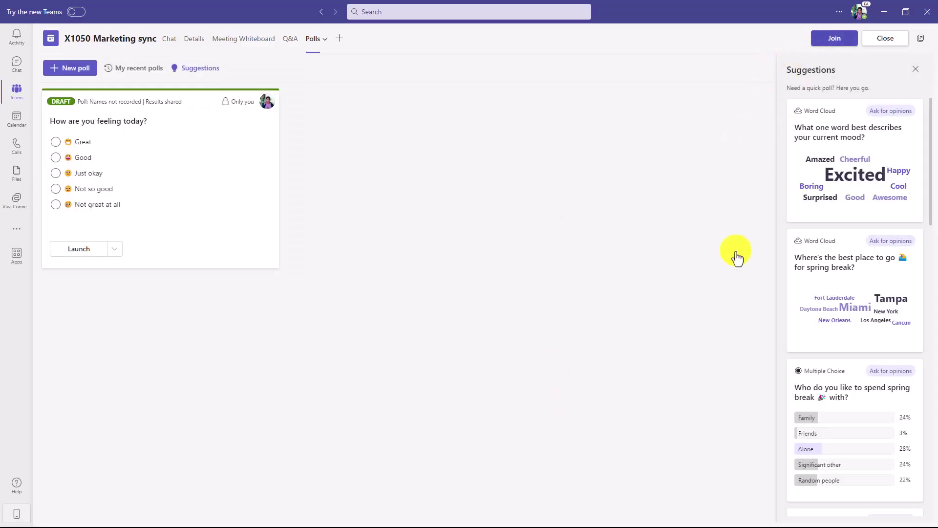
click(693, 342)
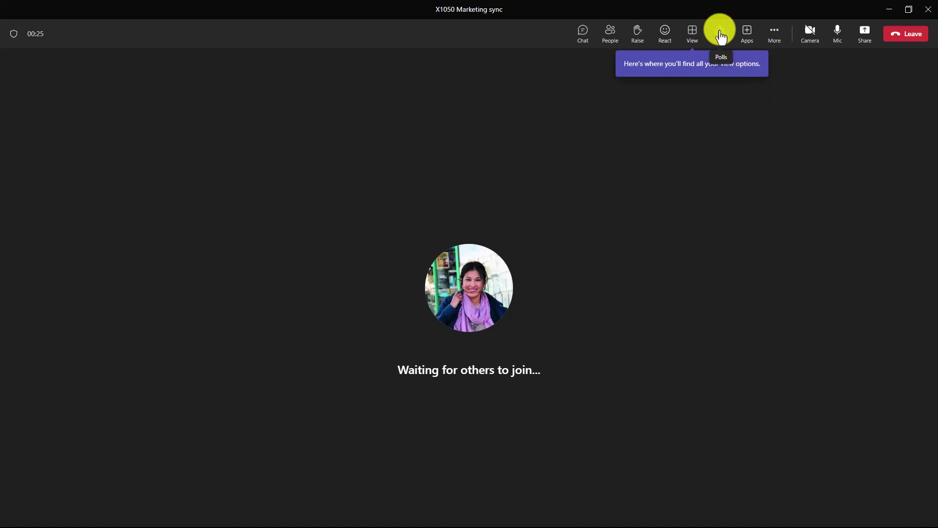
Step: Browse the meeting's Apps list, then launch the draft 'How are you feeling today?' poll from Polls
click(748, 34)
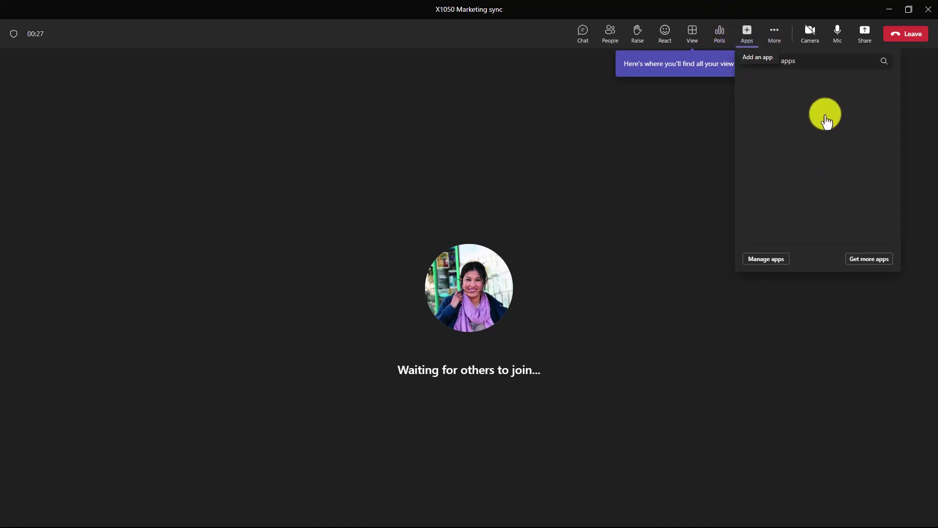
scroll(828, 185, down, 2)
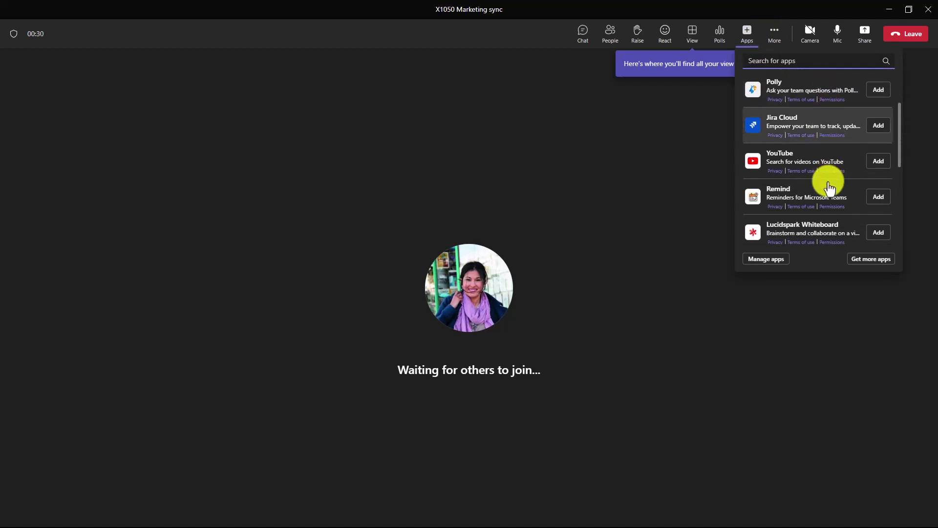
scroll(829, 187, down, 2)
scroll(821, 205, up, 5)
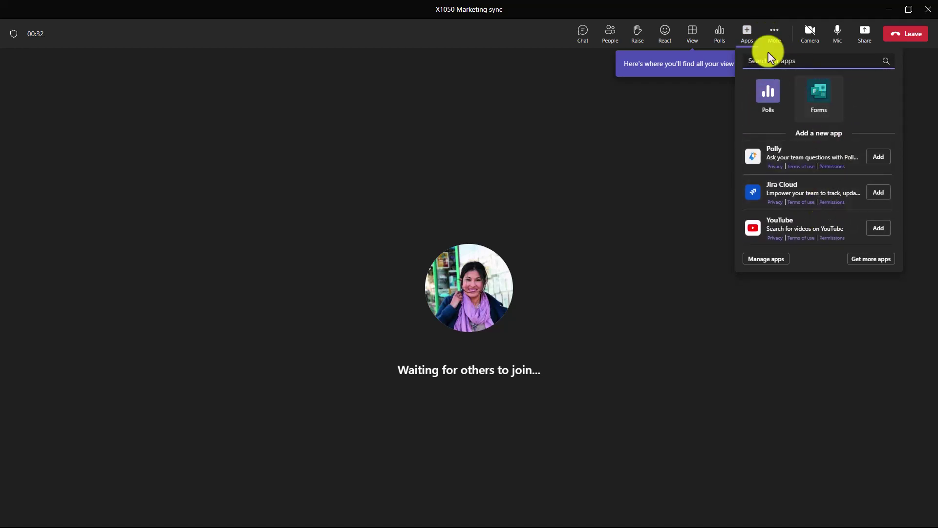
click(928, 119)
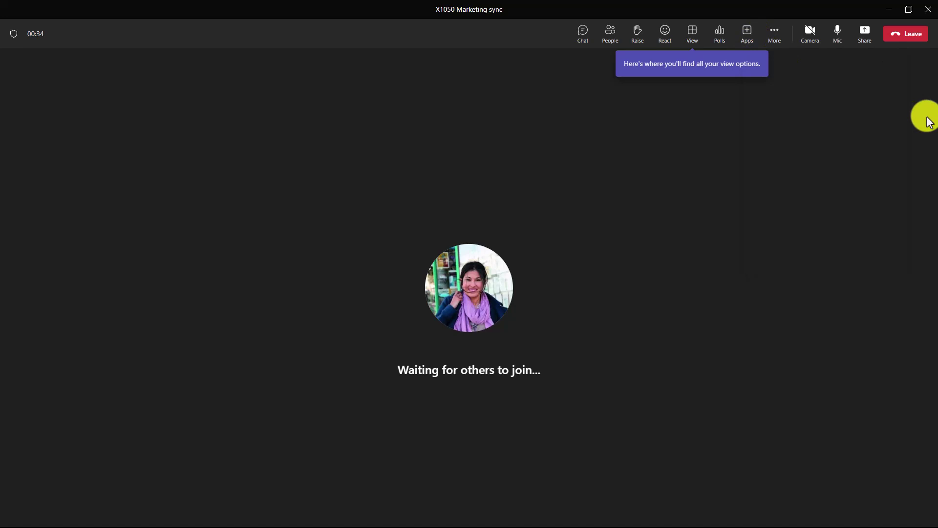
click(718, 34)
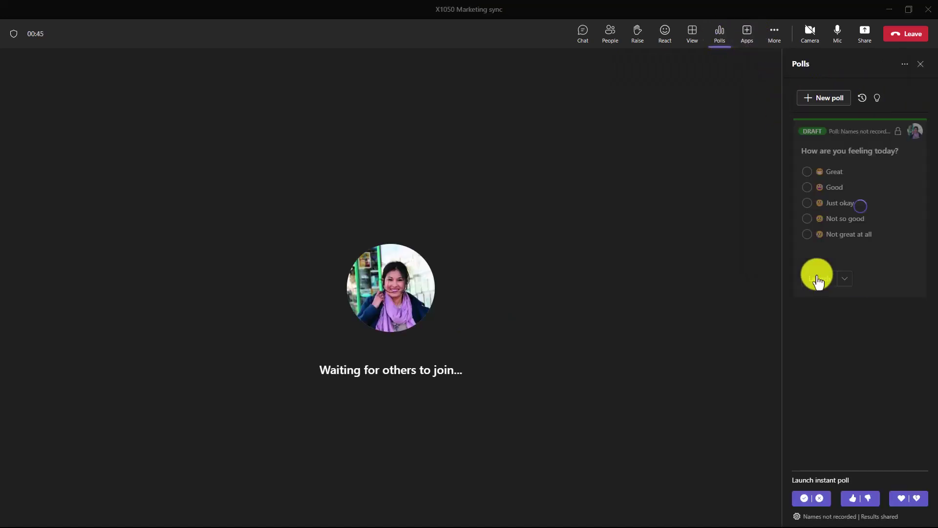
click(817, 281)
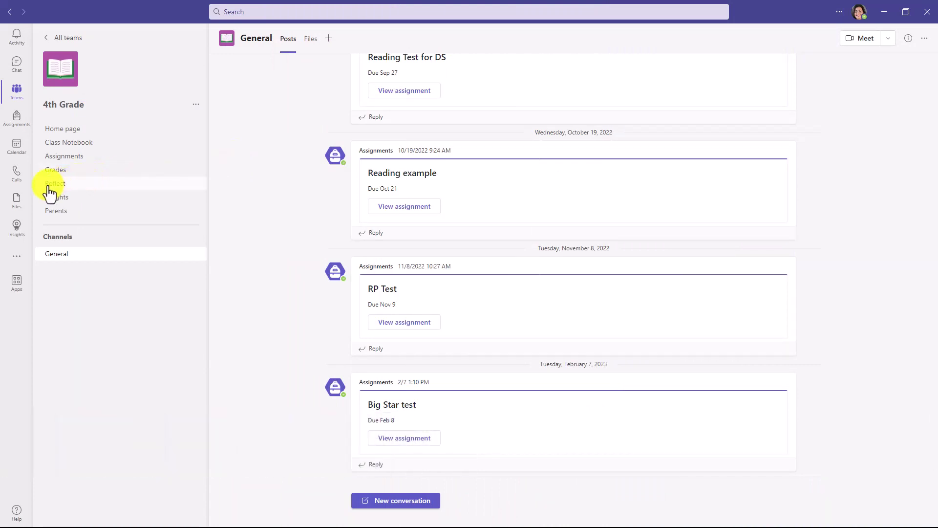
Step: Open Reflect in the 4th Grade team and show the 'How are you feeling today?' check-in as the together view
click(80, 190)
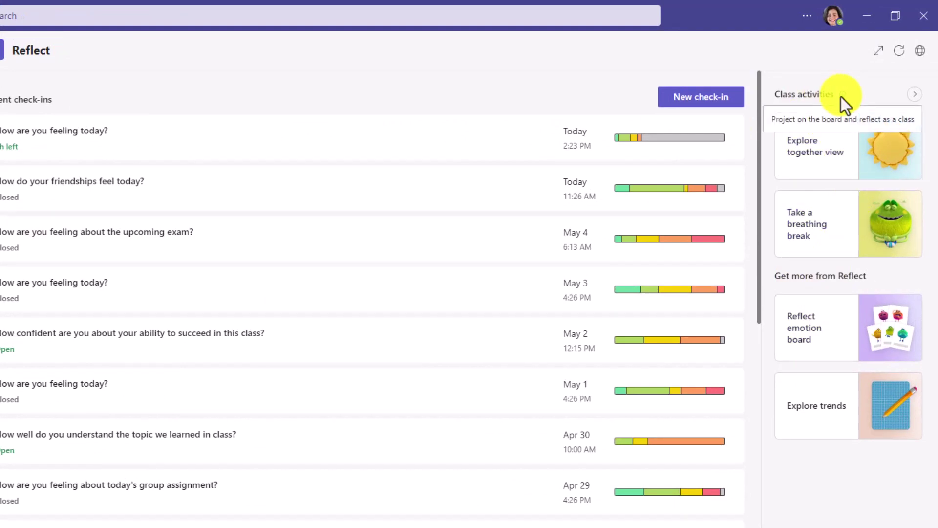
click(806, 161)
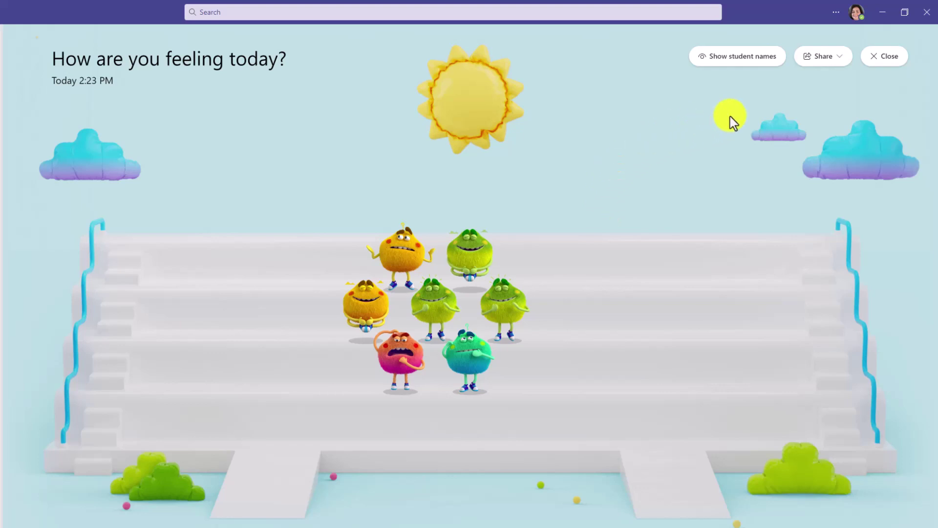
Step: Close the together view, then start and end a breathing break for the class
click(885, 63)
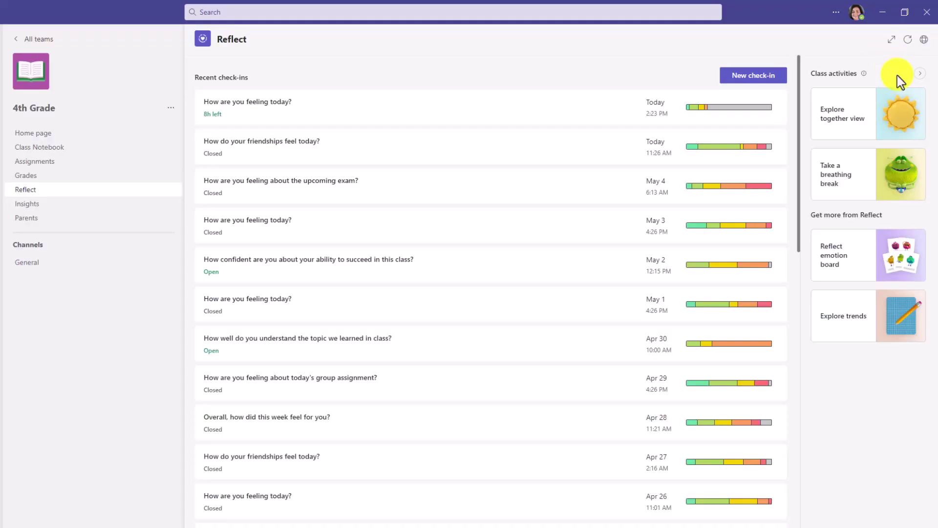
click(837, 182)
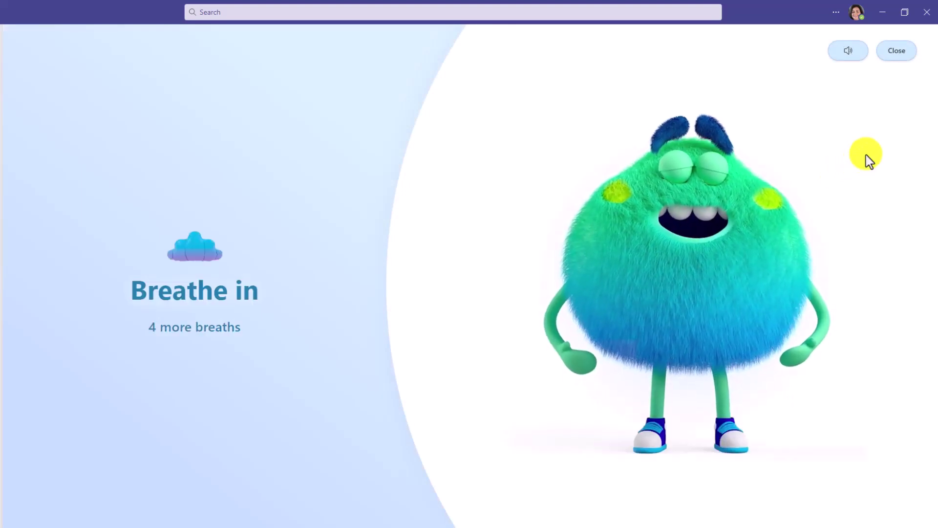
click(895, 51)
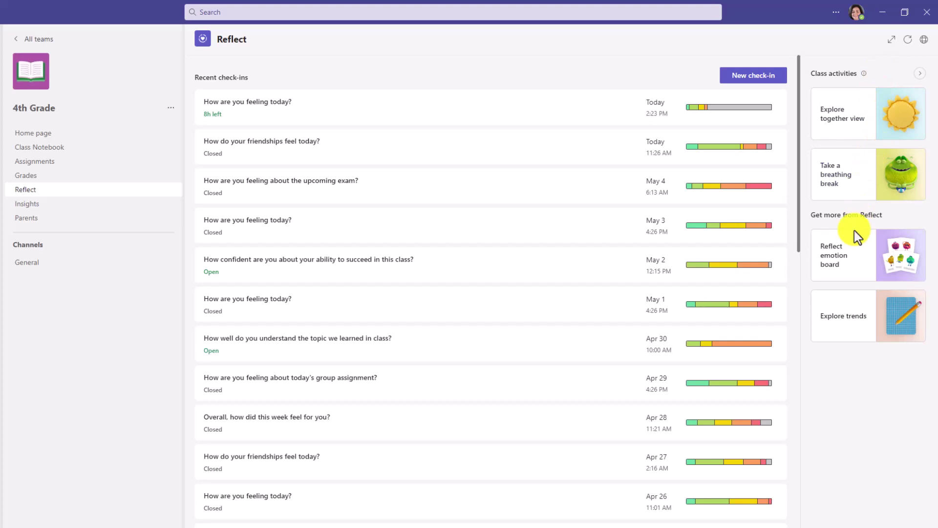
click(832, 259)
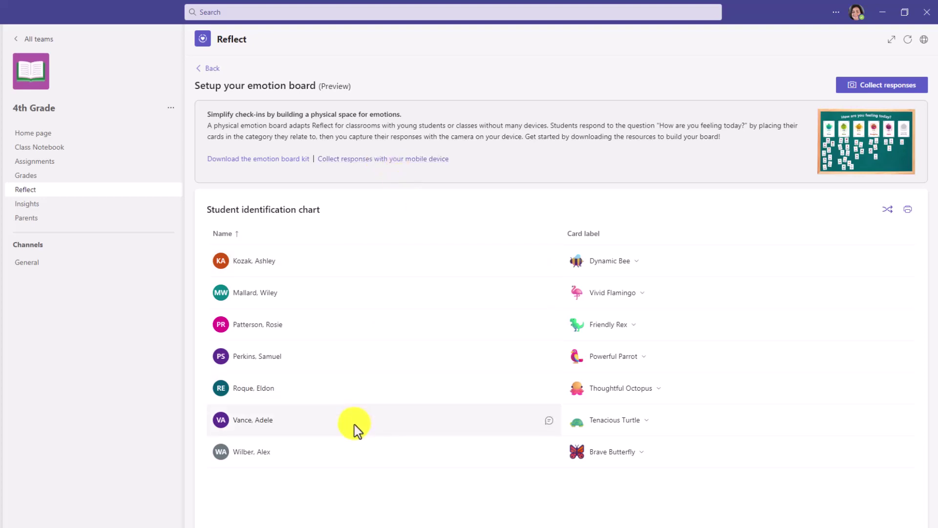
click(638, 264)
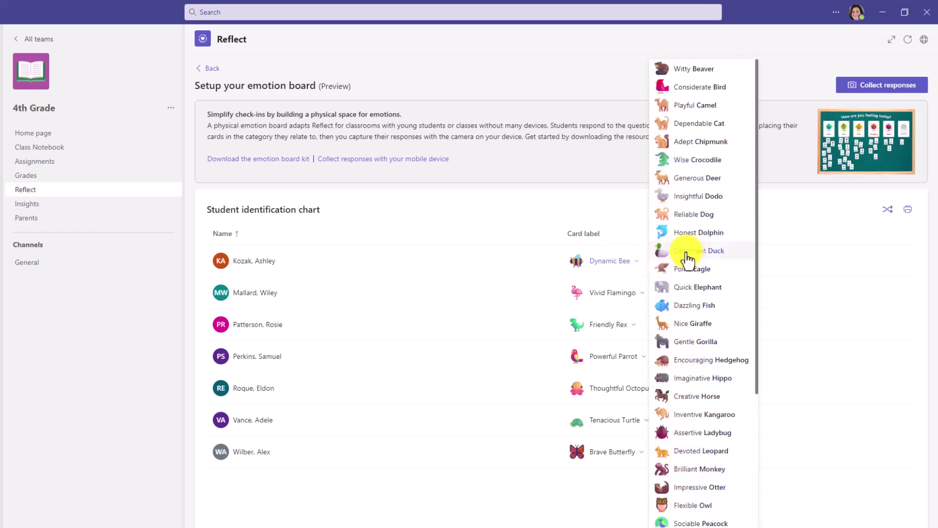
click(548, 209)
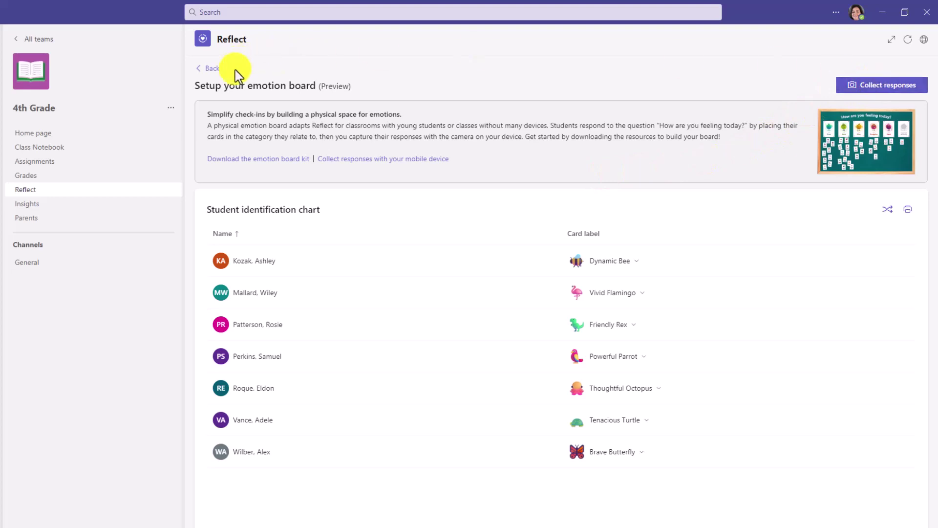
click(211, 72)
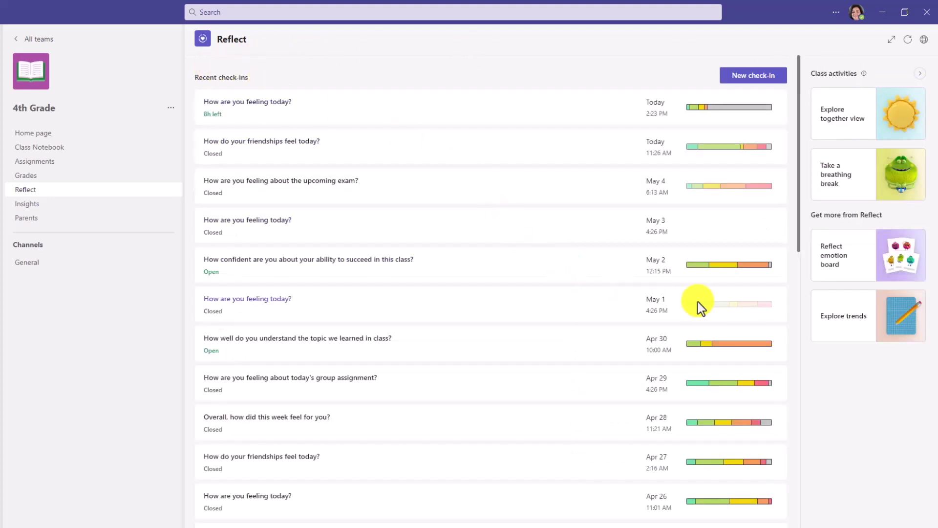
click(851, 325)
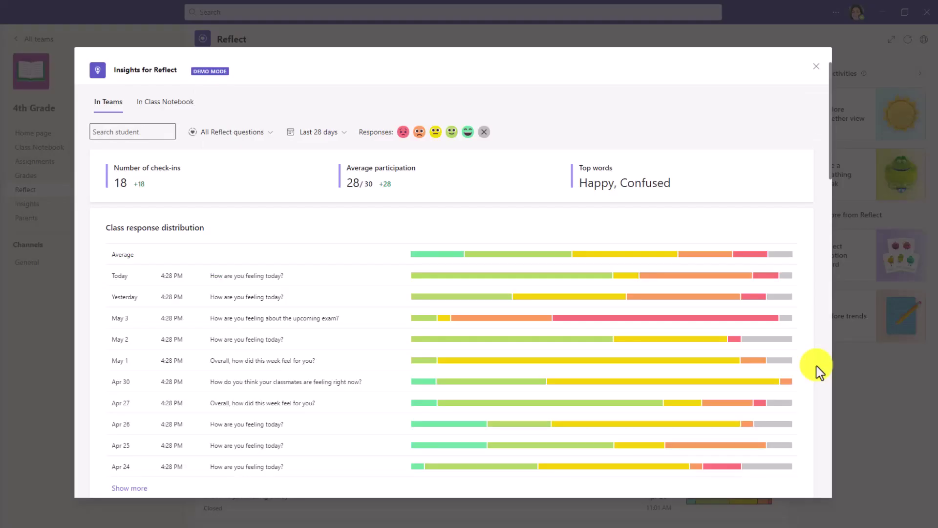
scroll(329, 330, down, 4)
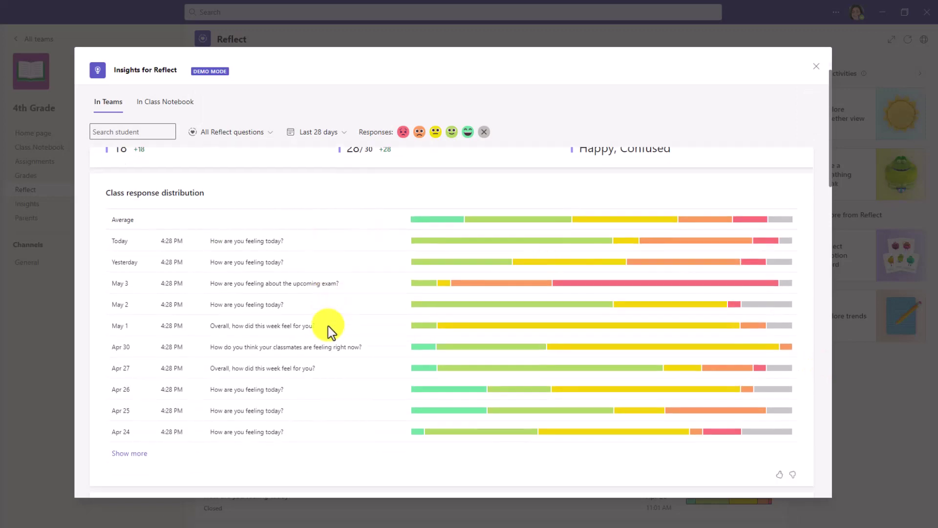
scroll(328, 327, down, 10)
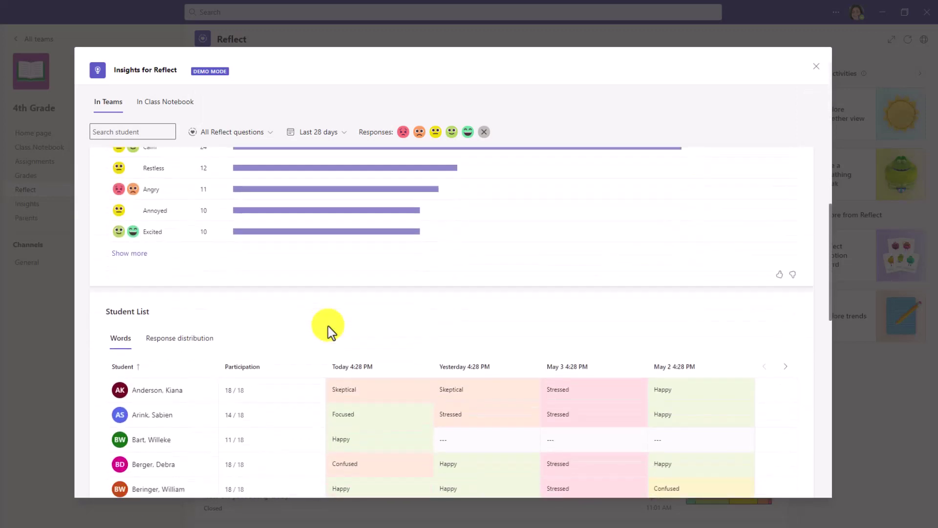
scroll(327, 327, down, 5)
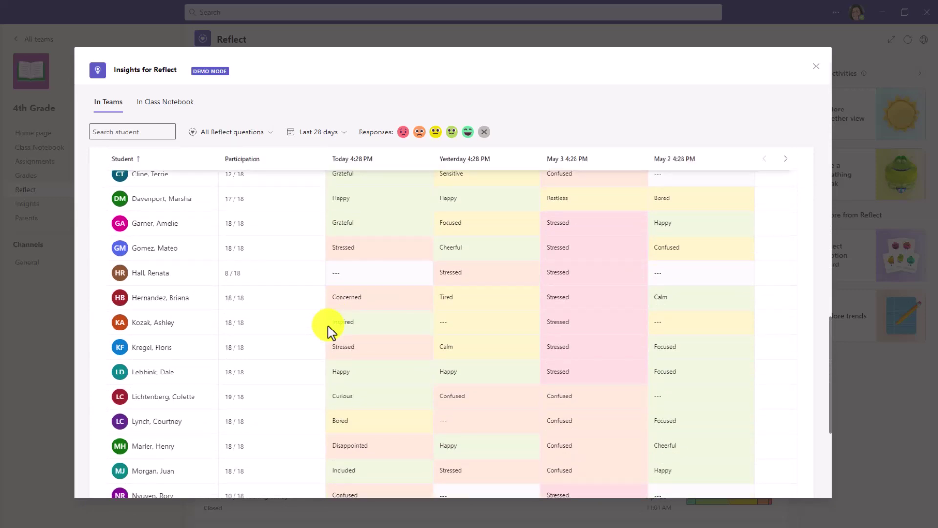
click(816, 66)
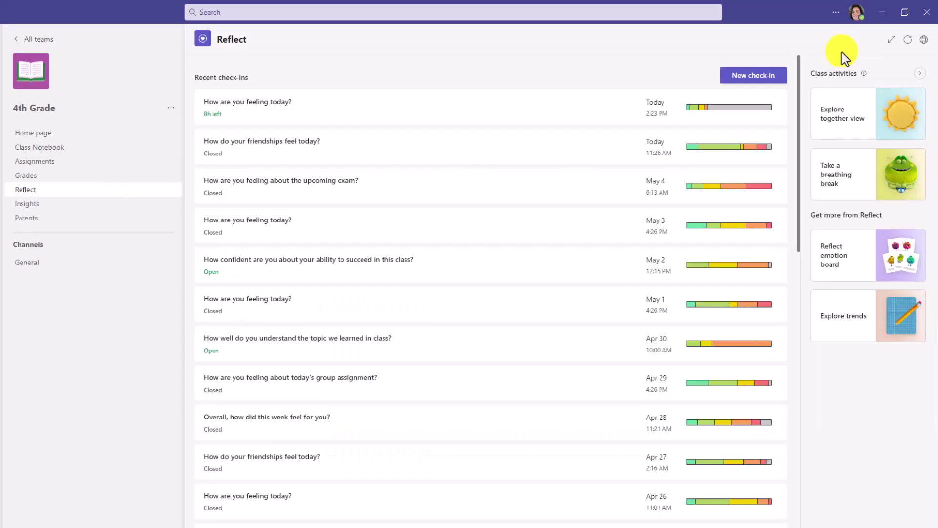
Step: Collapse the Reflect side panel to thumbnails
click(921, 77)
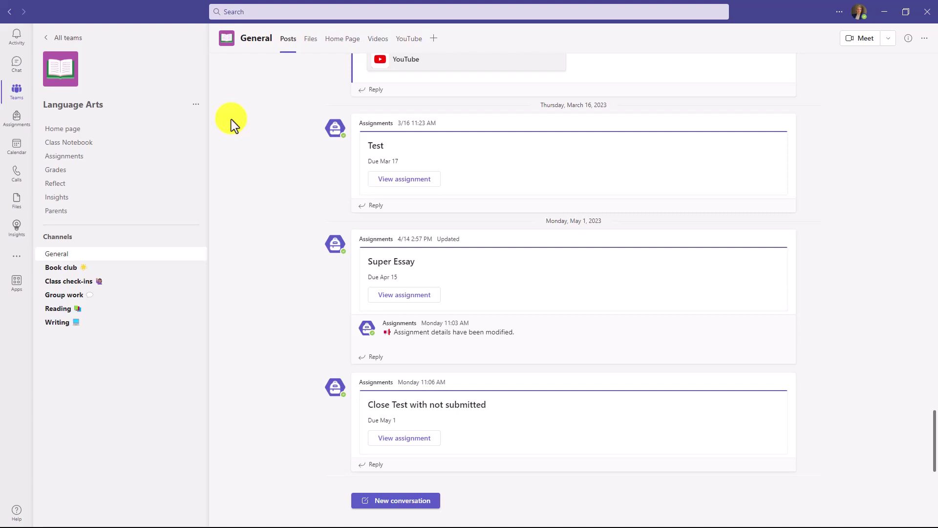
Step: Add the Search Coach app as a Language Arts General channel tab after reviewing its About page
click(434, 38)
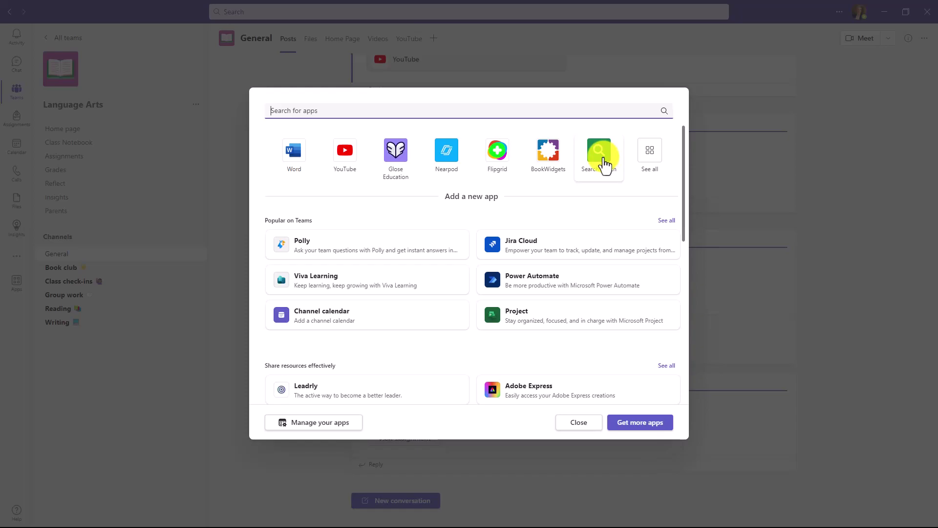
click(602, 162)
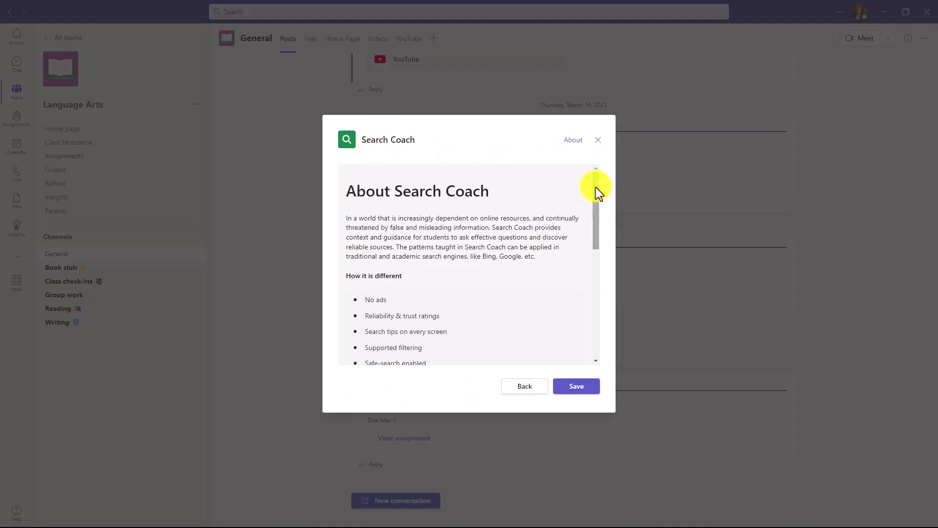
scroll(597, 195, down, 3)
drag(599, 212, 606, 254)
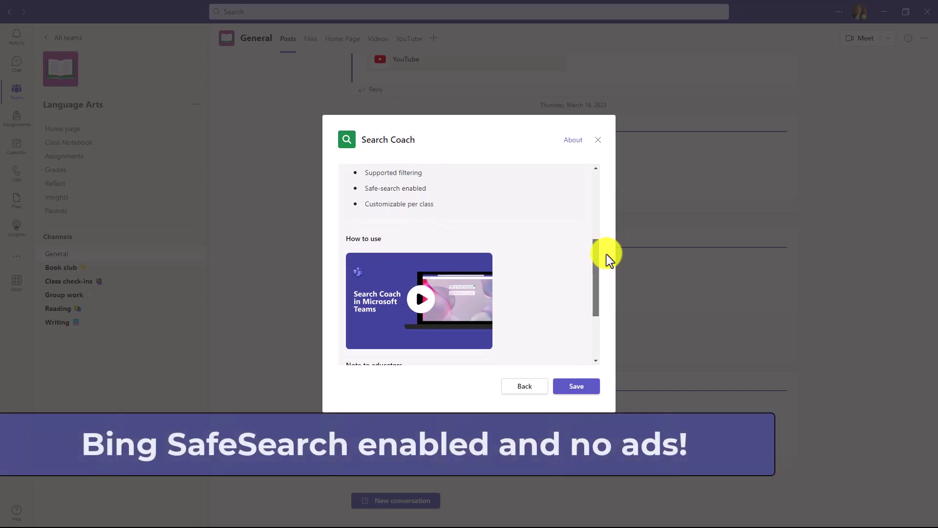
drag(606, 254, 594, 280)
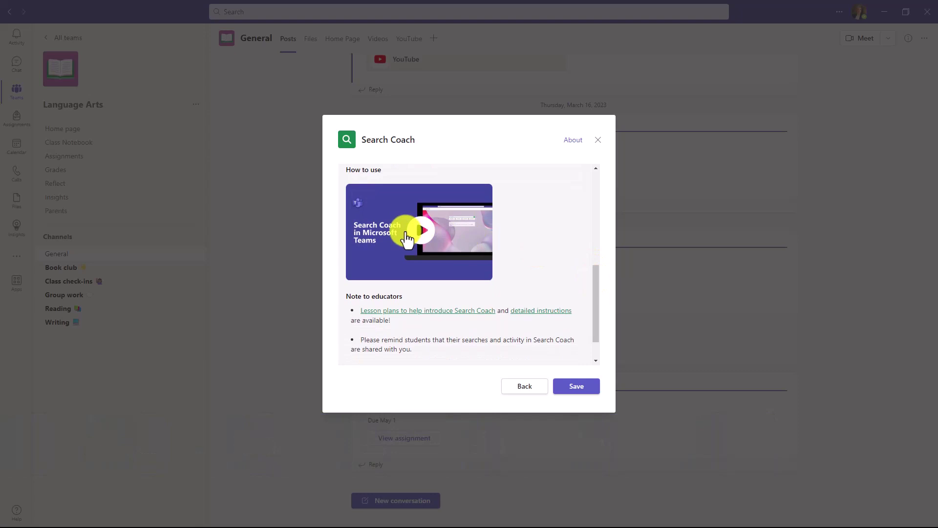
click(577, 387)
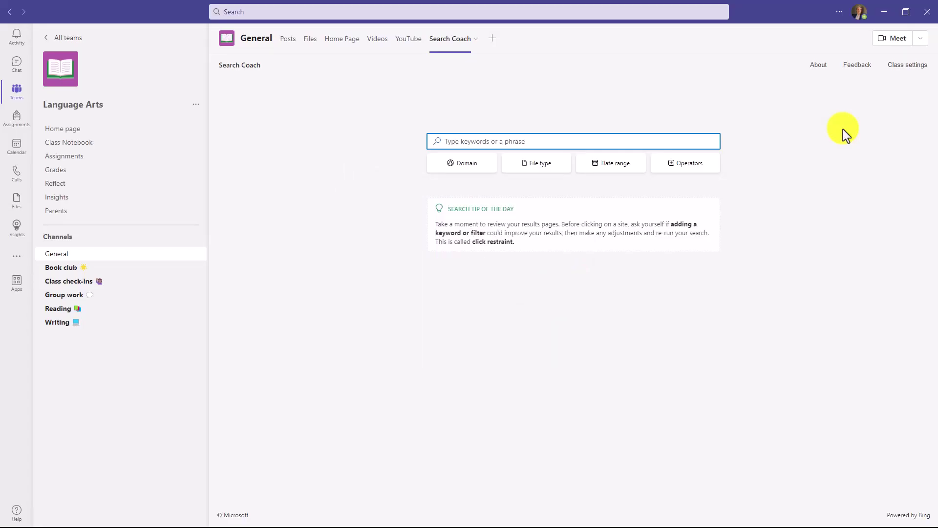
Step: Expand the Search Coach tab to full width using its tab options menu
click(476, 40)
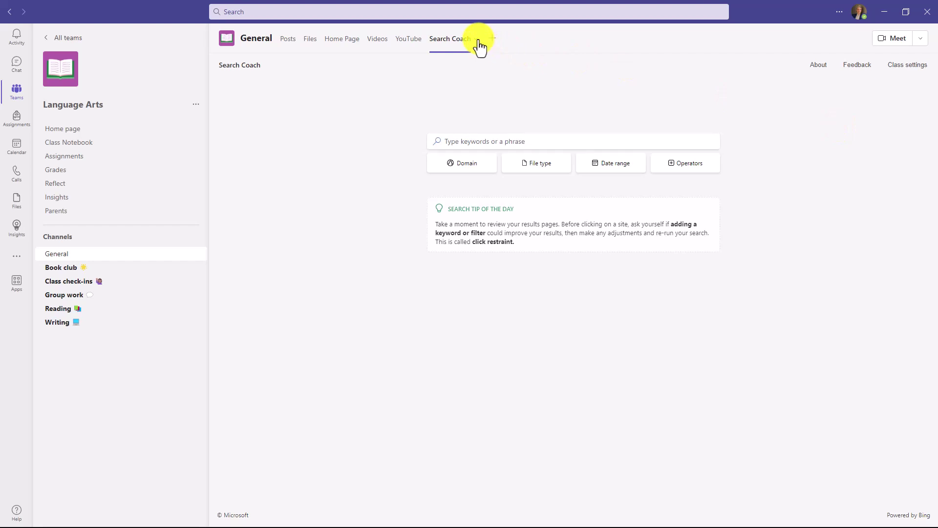
click(448, 86)
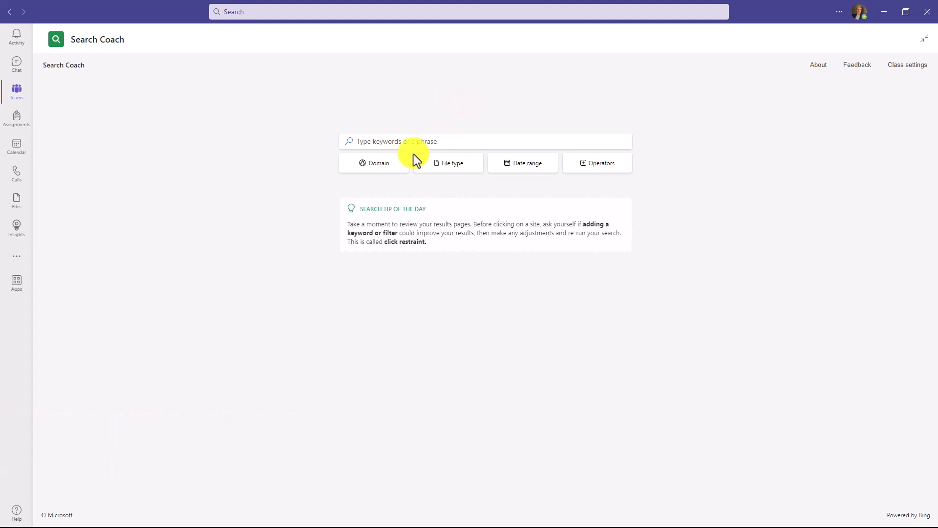
Step: Limit the Domain filter to only .org and .edu sites
click(379, 168)
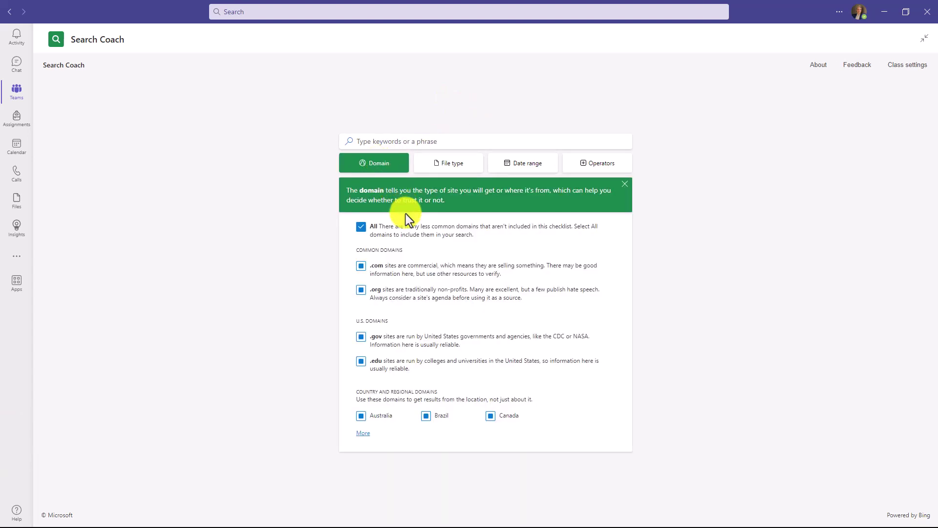
click(374, 267)
click(361, 293)
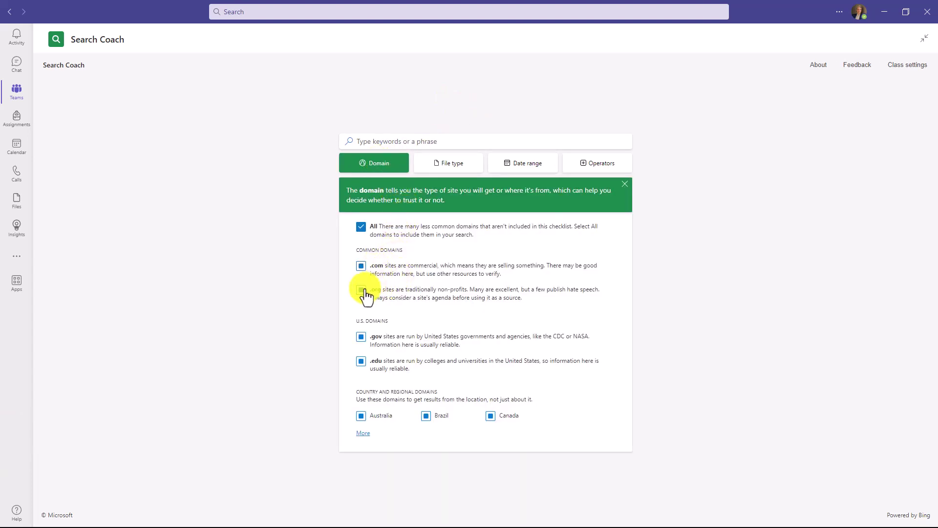
click(361, 361)
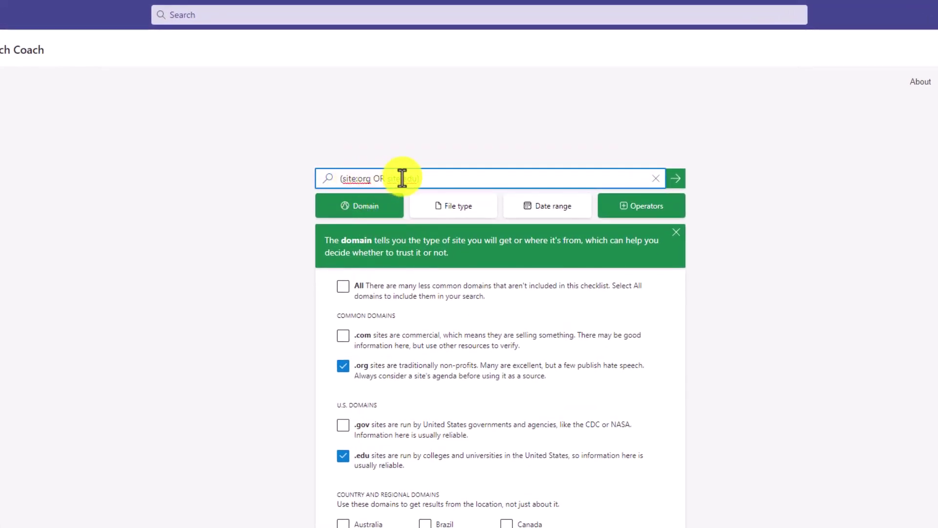
Step: Review the File type, Date range and Operators filters, then return to the keyword box
click(449, 215)
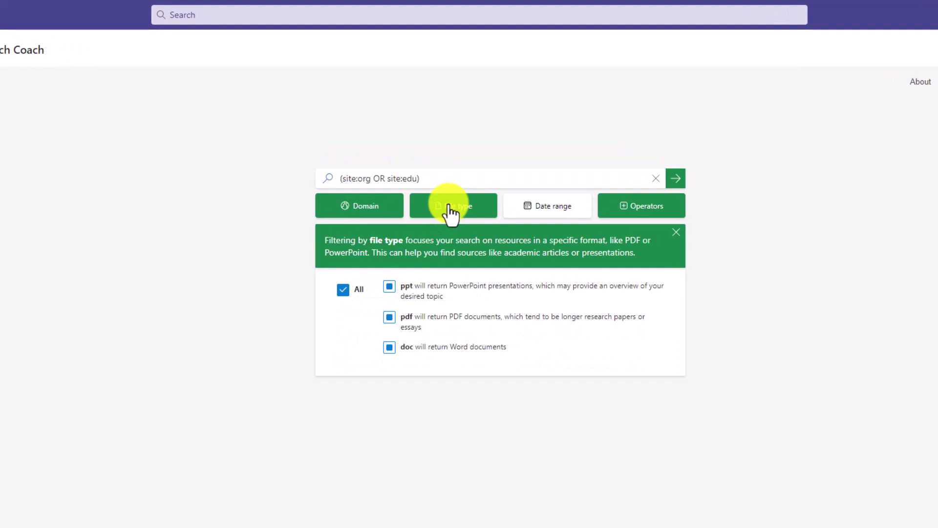
click(558, 209)
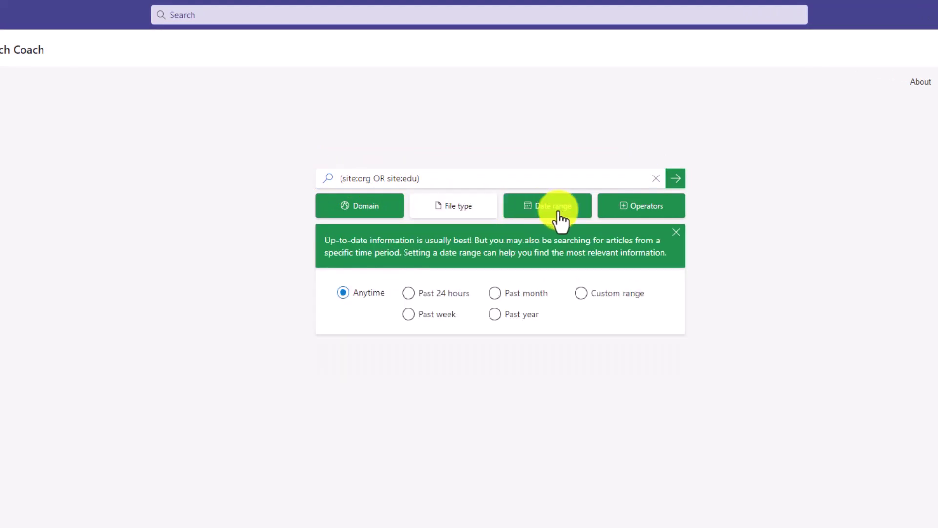
click(642, 211)
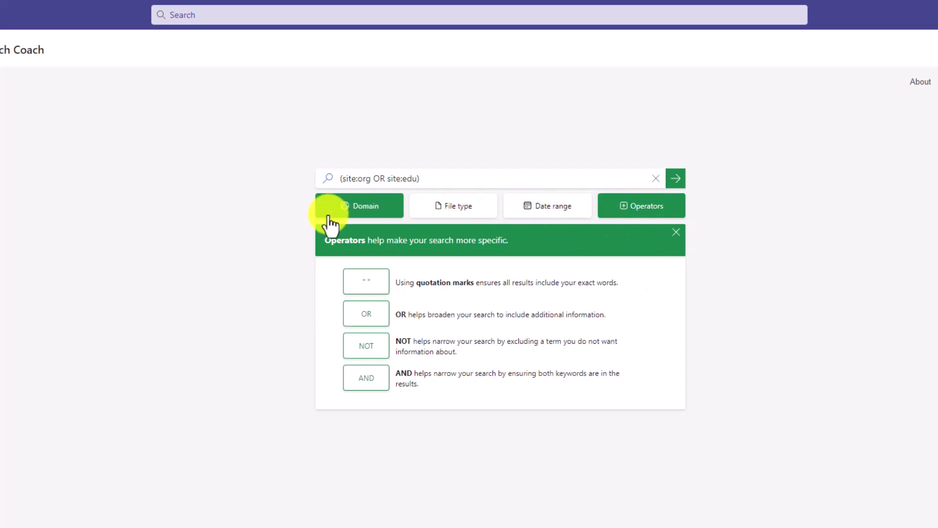
click(348, 215)
click(464, 177)
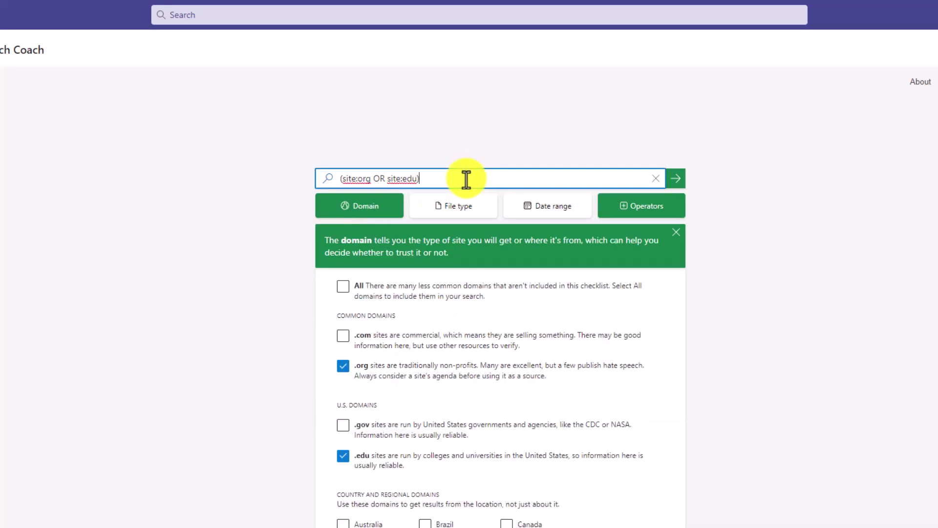
Step: Search for 'Coronavirus' and open the full NewsGuard analysis for coronavirus.jhu.edu
text(Coronavirus)
click(676, 179)
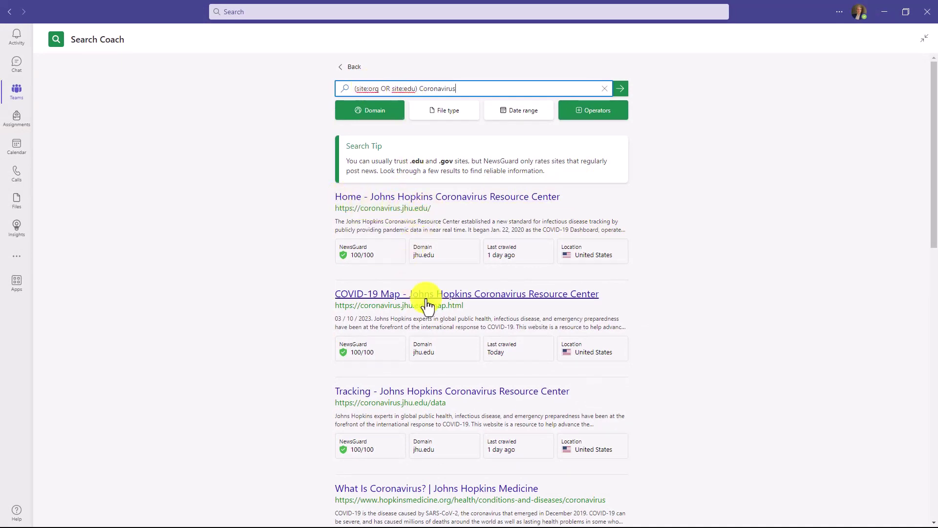
scroll(427, 335, down, 1)
scroll(427, 333, down, 3)
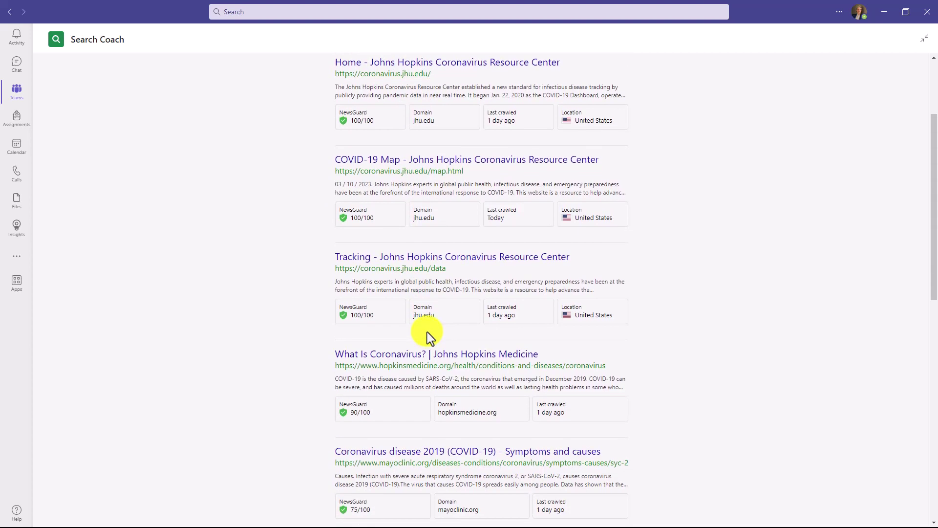
scroll(427, 332, up, 3)
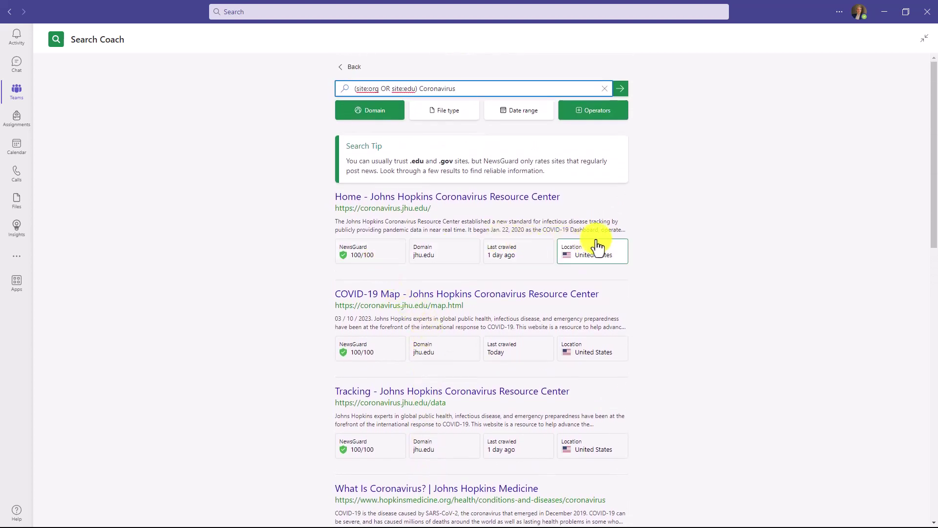
click(384, 255)
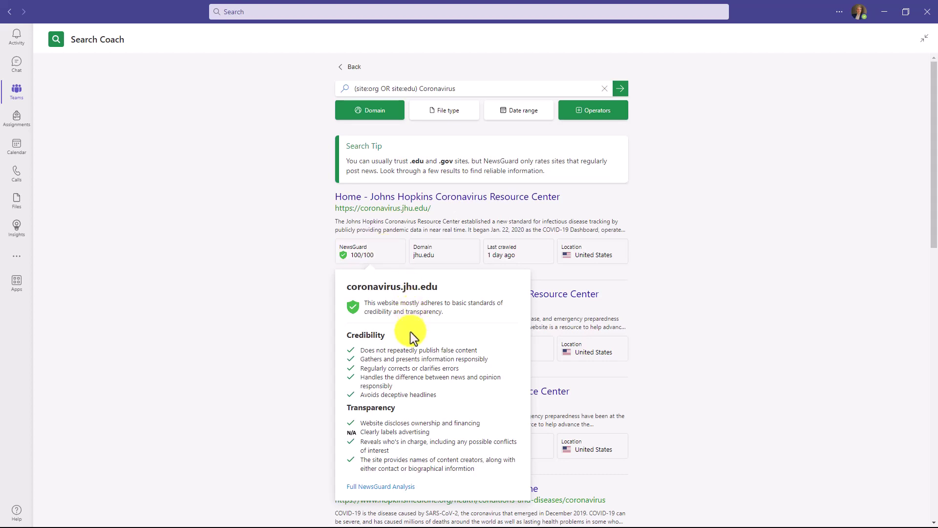
click(397, 488)
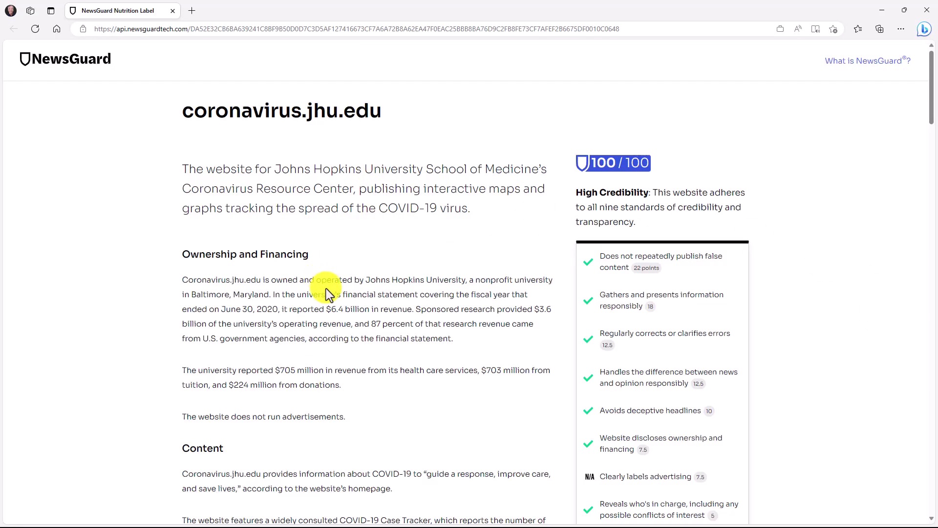
Step: Scroll through the NewsGuard Nutrition Label for coronavirus.jhu.edu, rated 100/100 High Credibility
scroll(327, 288, down, 10)
scroll(326, 288, down, 15)
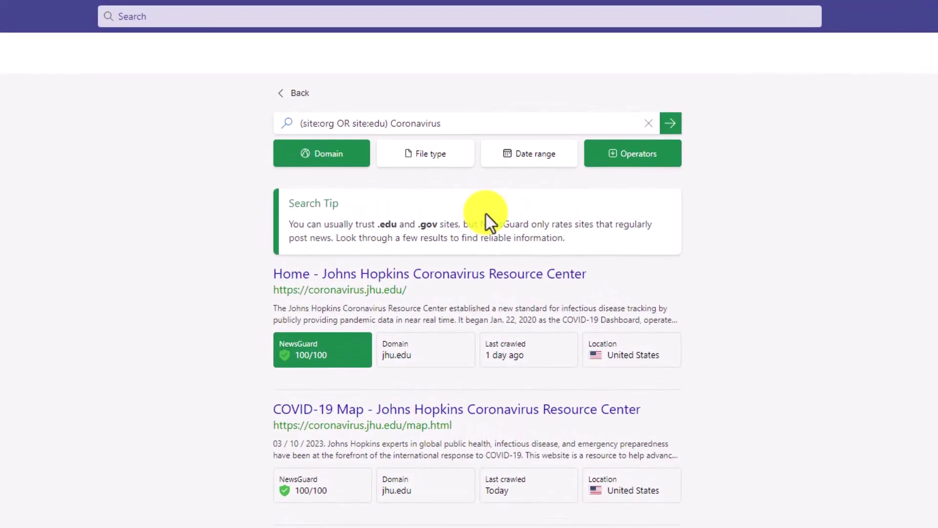
Step: Go back from the Coronavirus results to the blank Search Coach start page
click(292, 98)
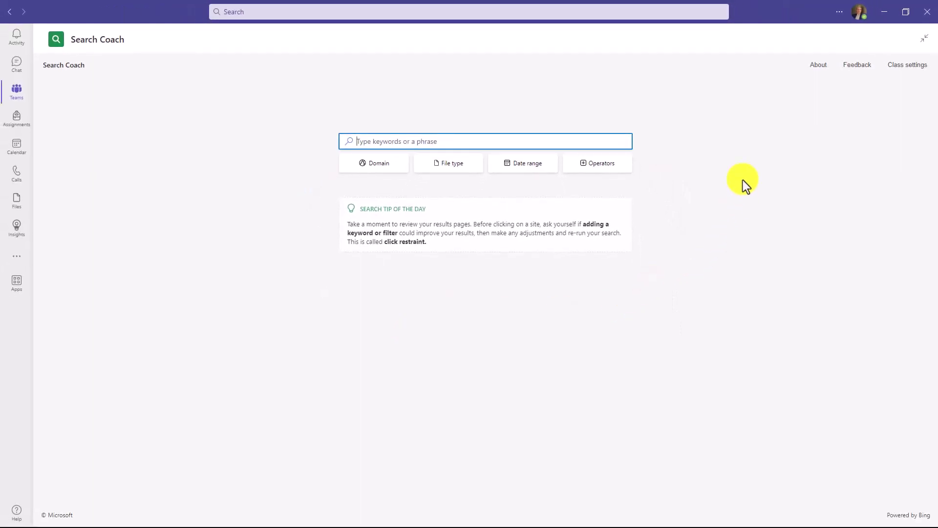
Step: Change the Search Coach background to the pink desert hills image
click(908, 69)
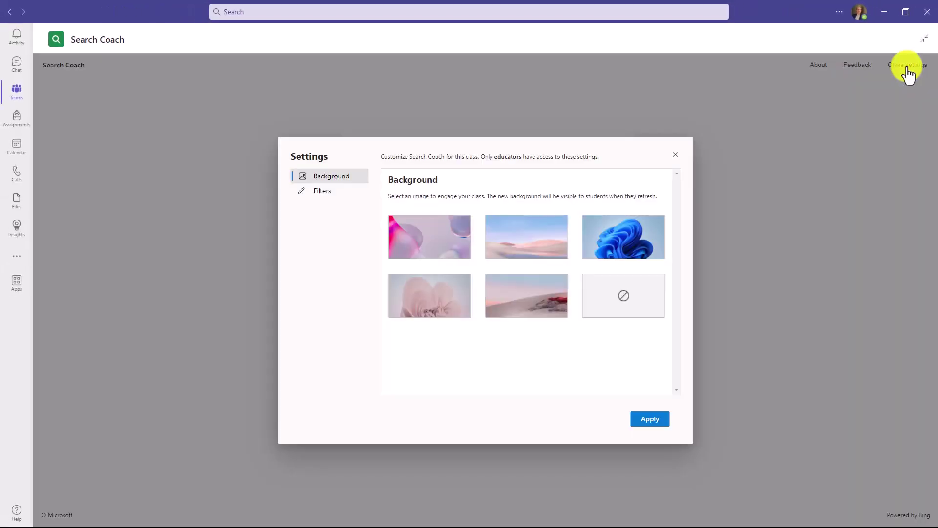
click(511, 240)
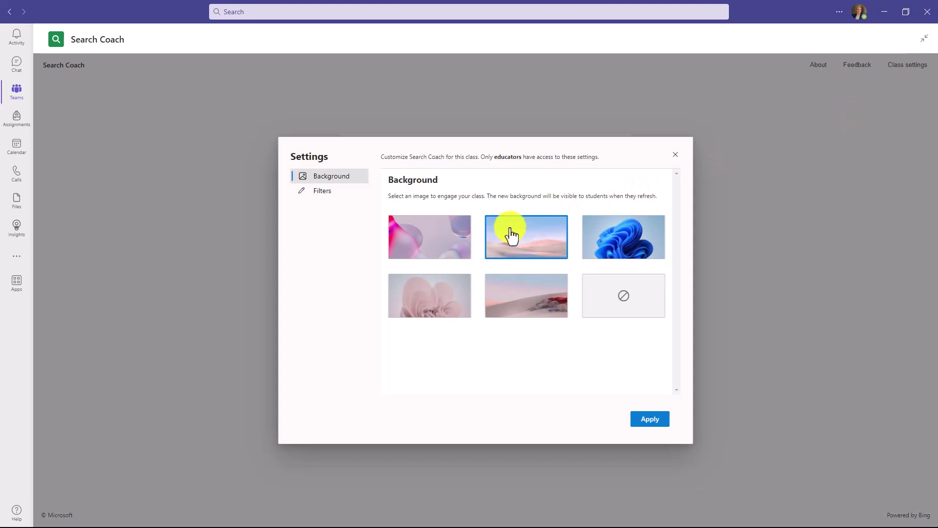
click(653, 419)
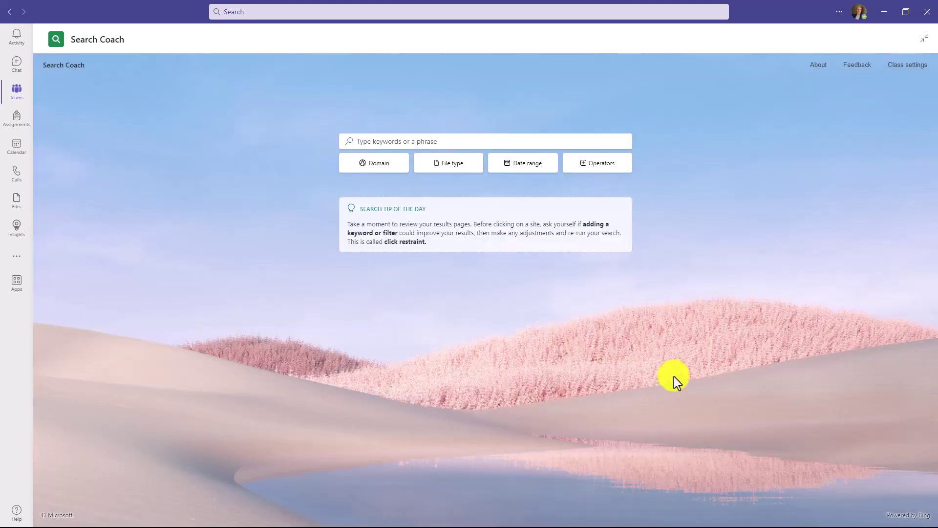
Step: Turn on the Fact check filter, review its fact-checking sites, and apply the settings
click(908, 66)
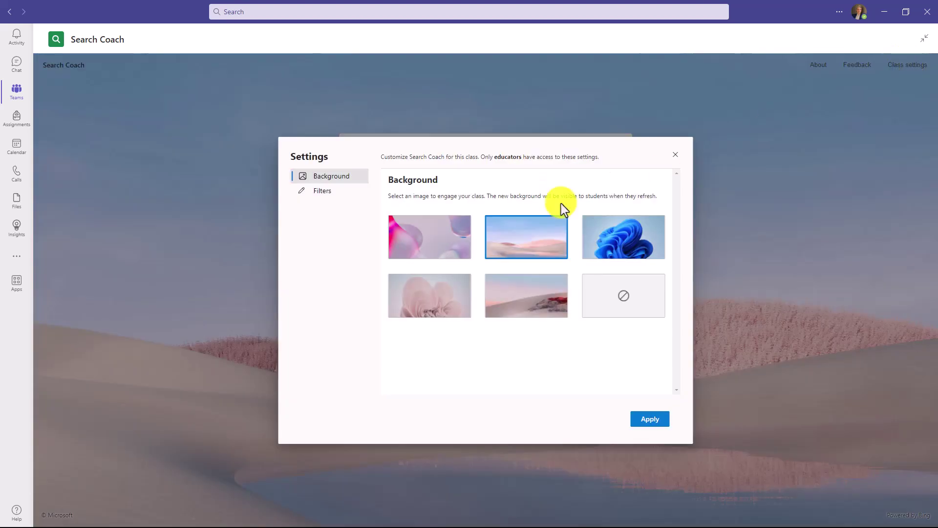
click(321, 193)
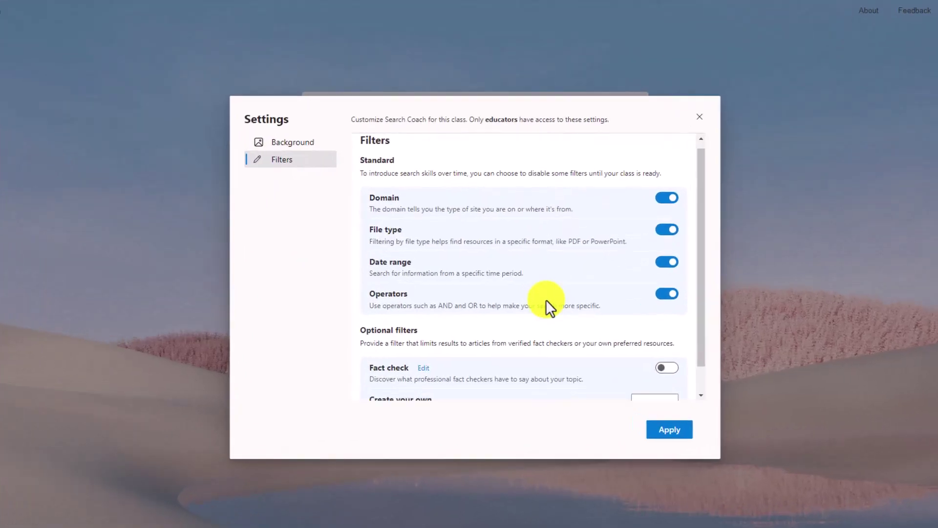
scroll(544, 308, down, 2)
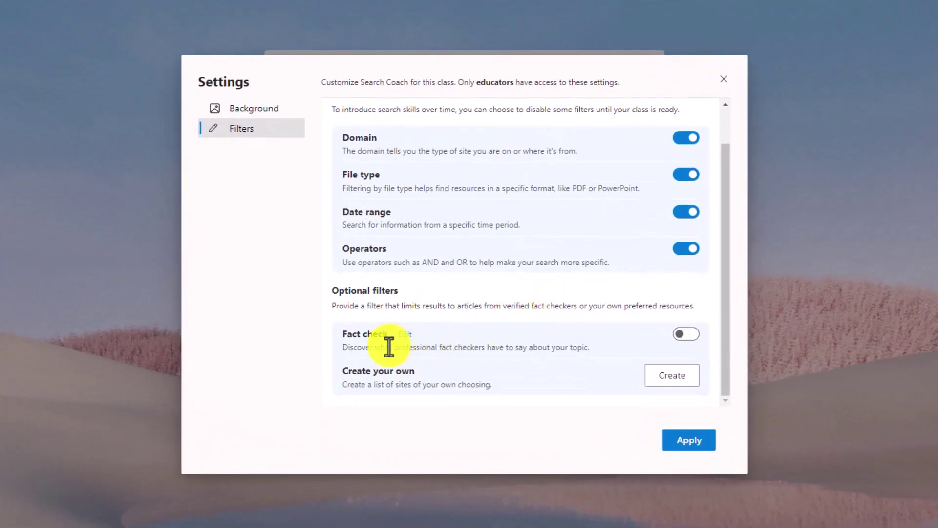
click(684, 334)
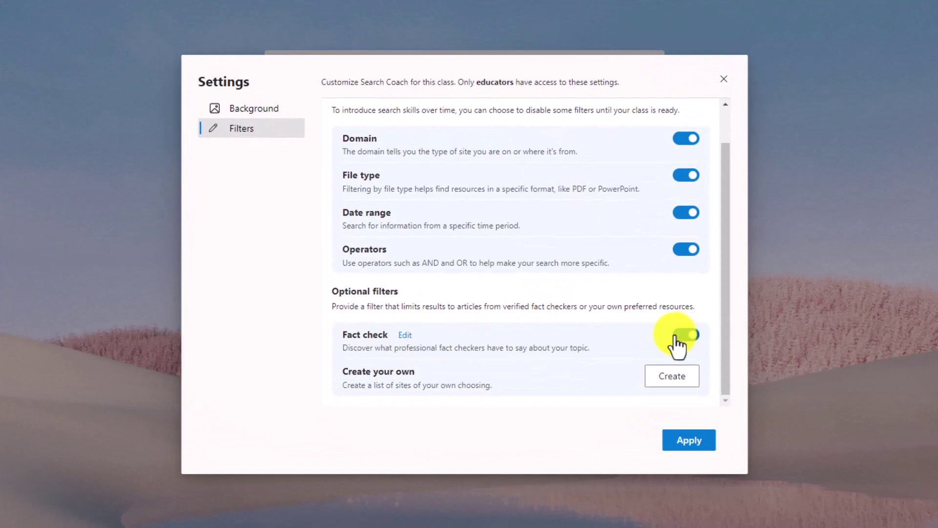
click(405, 335)
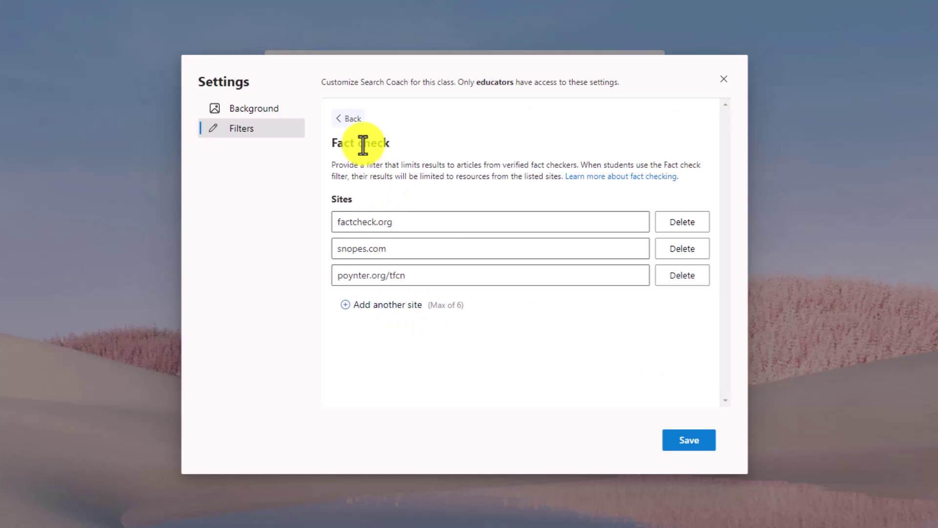
click(352, 128)
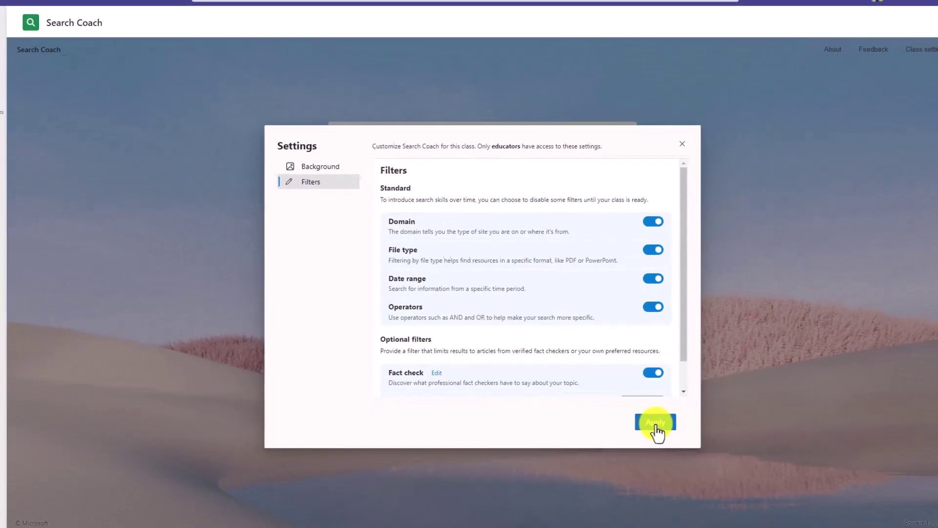
click(656, 423)
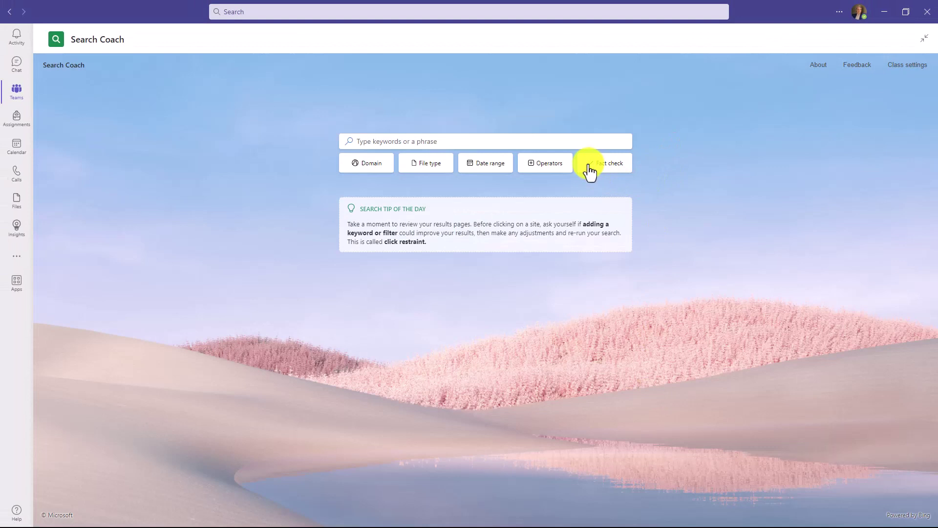
Step: Filter to factcheck.org and search 'Was the moon landing faked?', then skim the FactCheck.org results
click(589, 166)
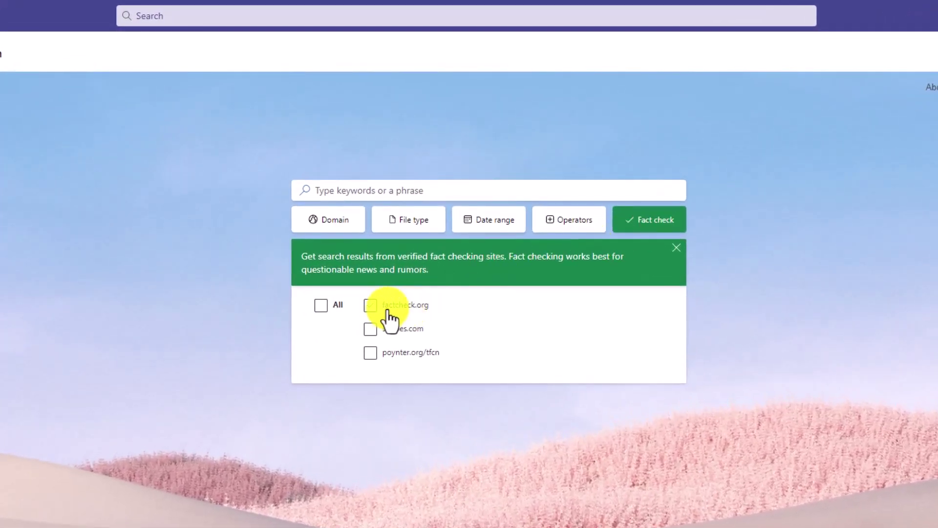
click(390, 313)
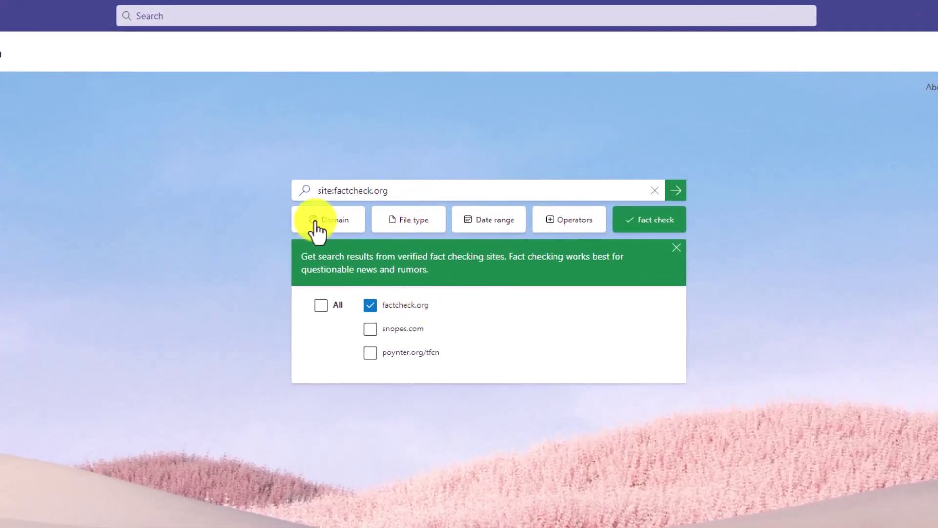
click(400, 190)
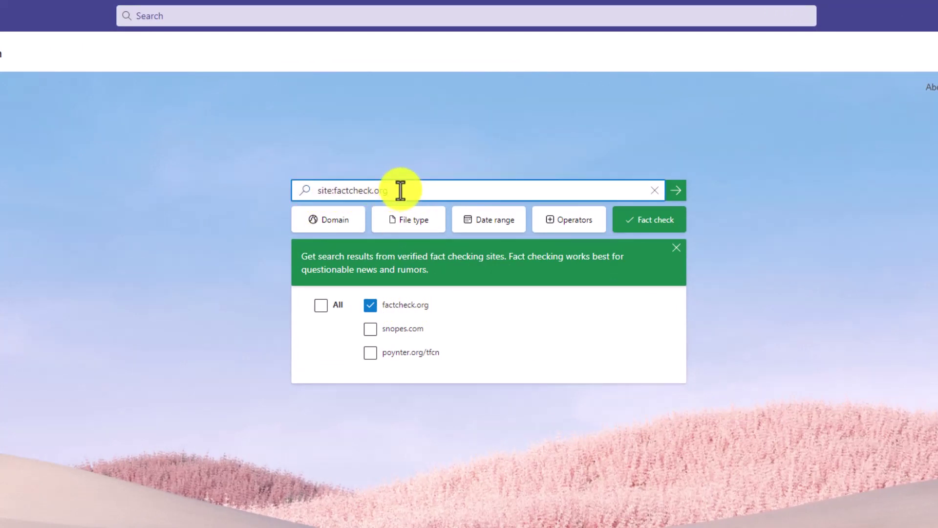
text(Was the moon landing faked?)
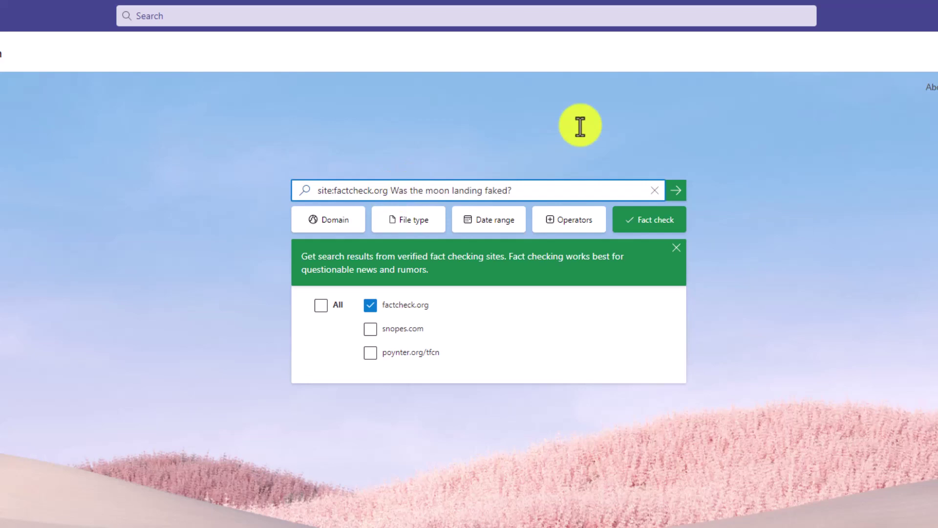
click(676, 190)
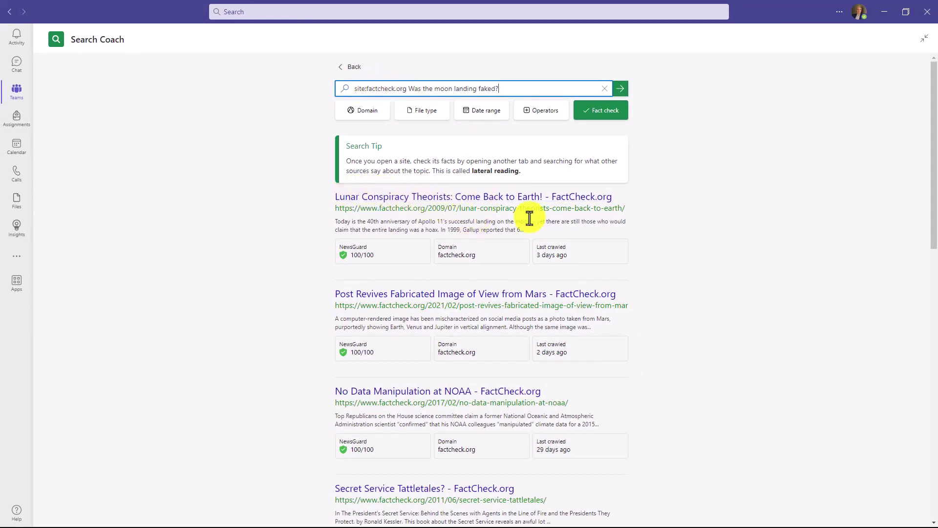
scroll(586, 299, down, 3)
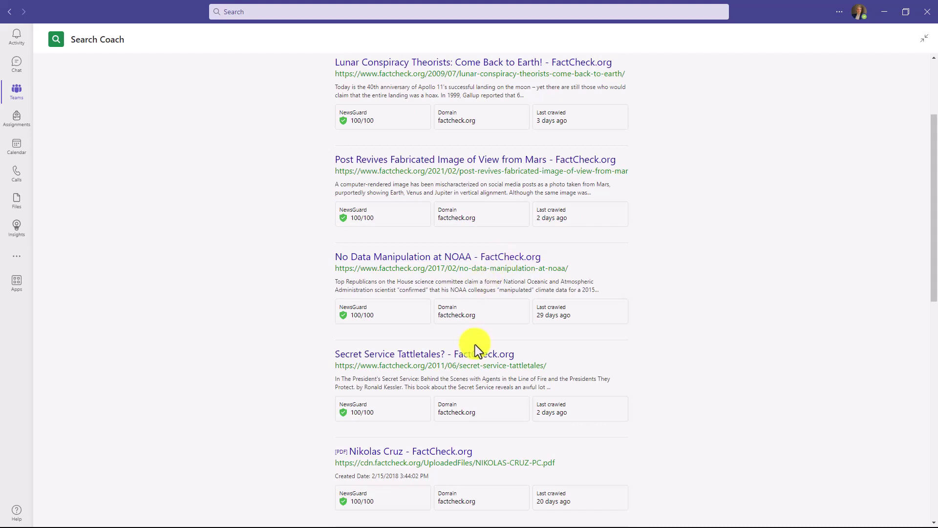
scroll(476, 362, up, 3)
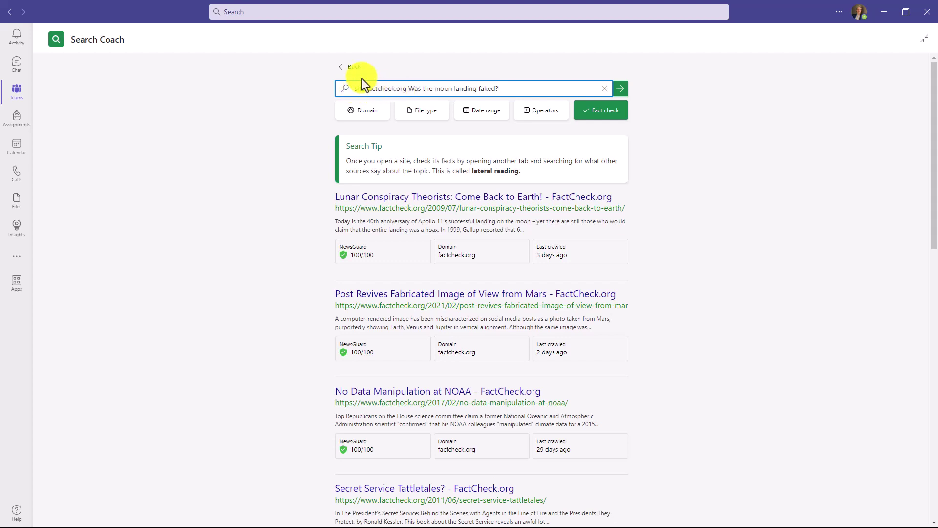
Step: Go back and run an unfiltered search for 'Are dogs better than cats?'
click(354, 67)
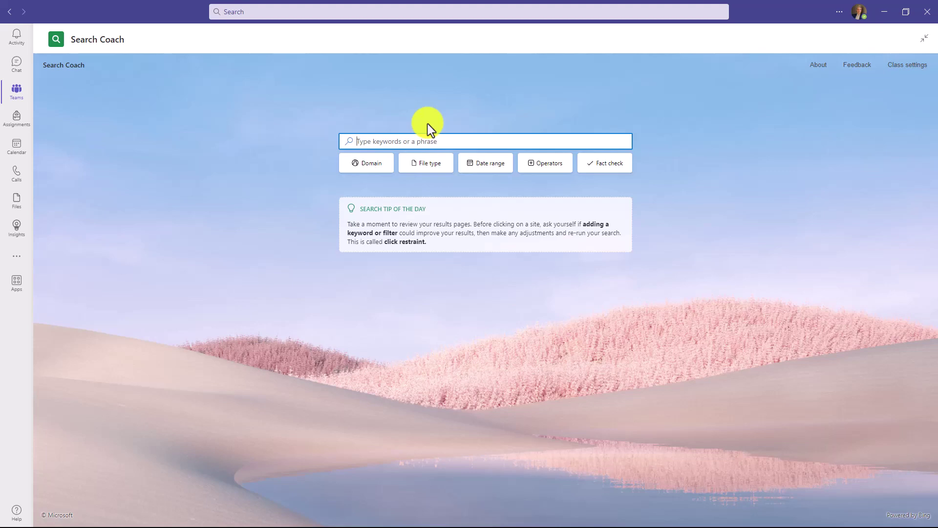
text(Are dogs better than cats?)
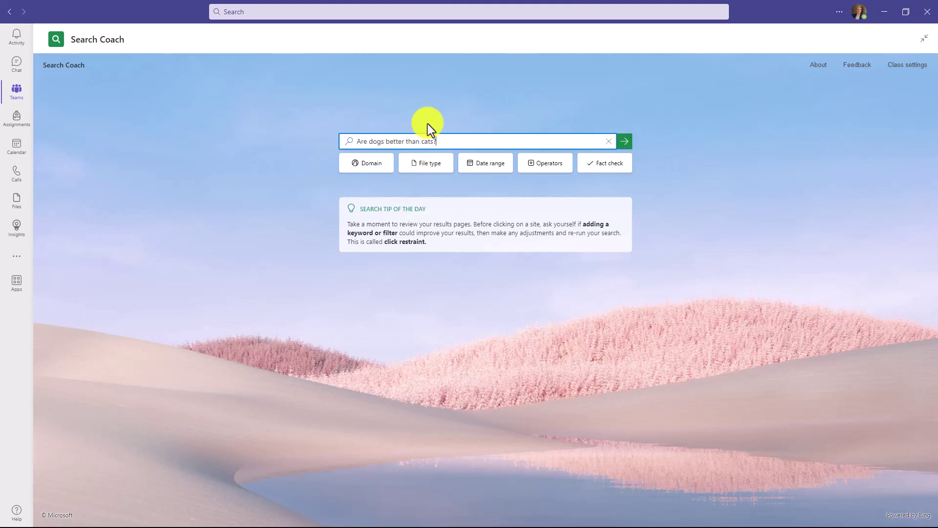
click(632, 140)
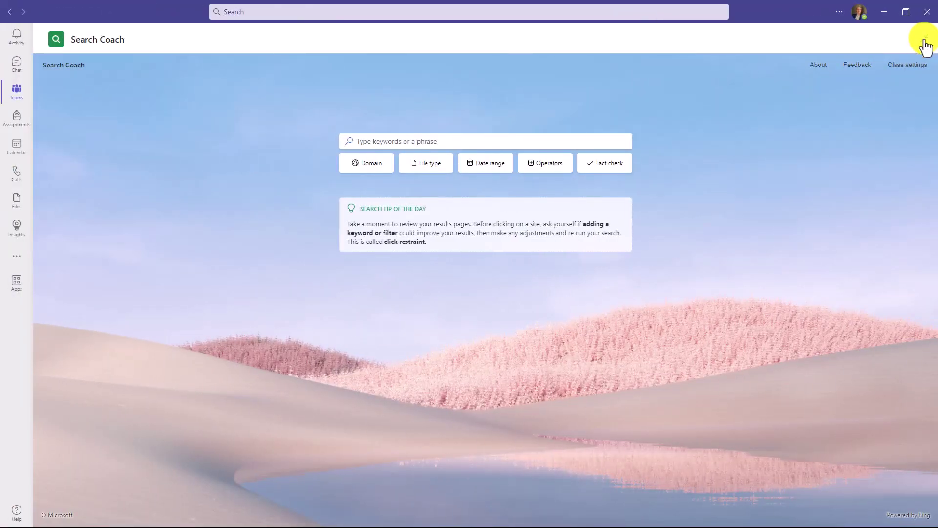
Step: Open the Language Arts Insights dashboard and its Search Coach report showing 15.4 average searches
click(925, 46)
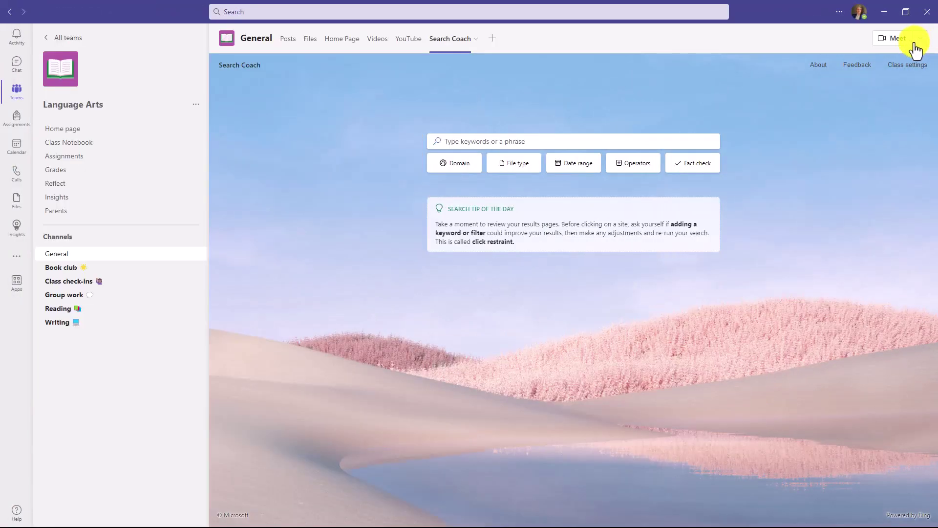
click(64, 197)
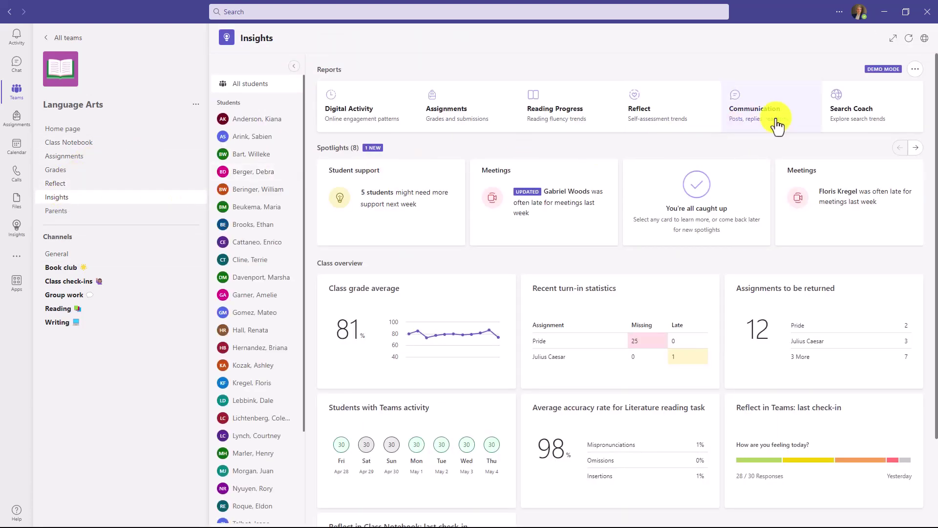
click(856, 127)
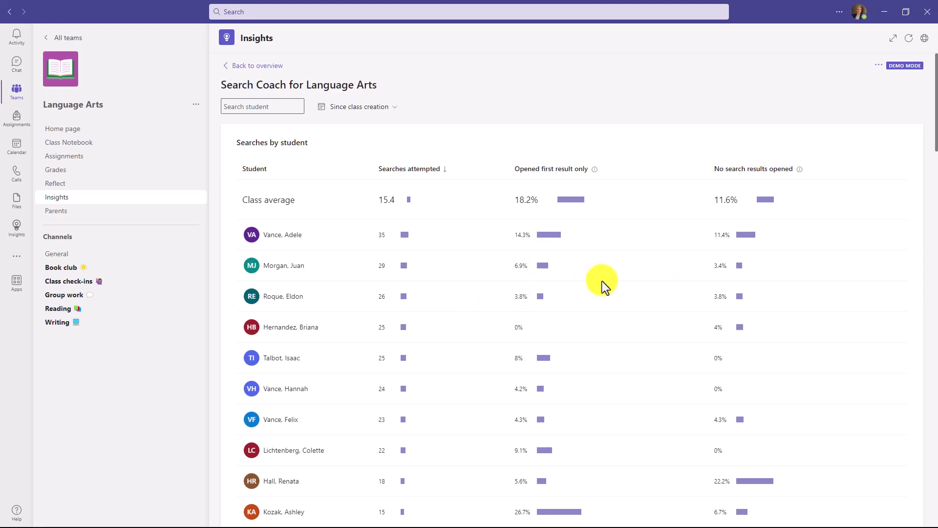
scroll(602, 281, down, 15)
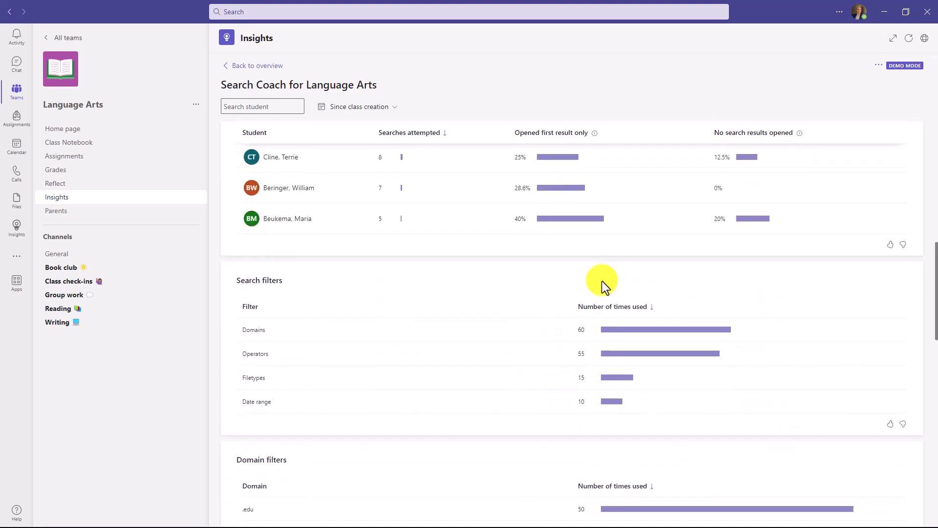
scroll(602, 280, down, 2)
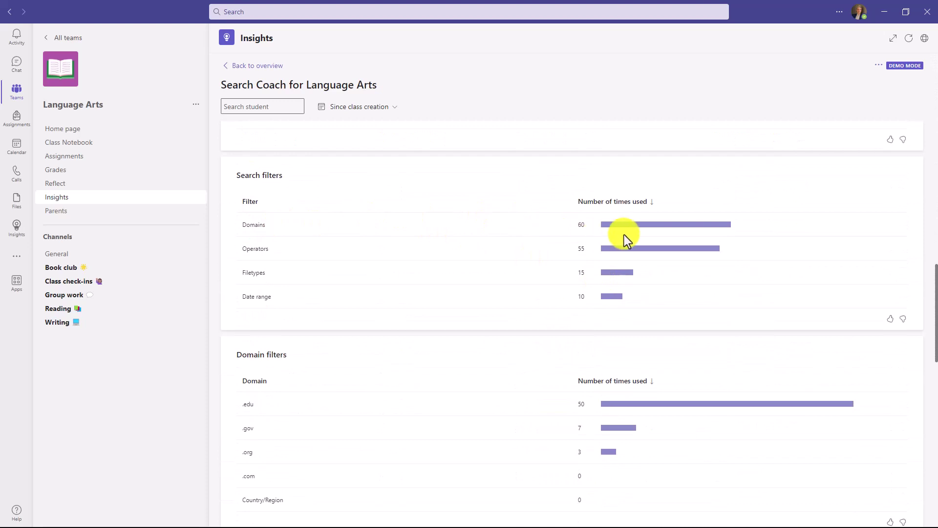
scroll(635, 244, down, 2)
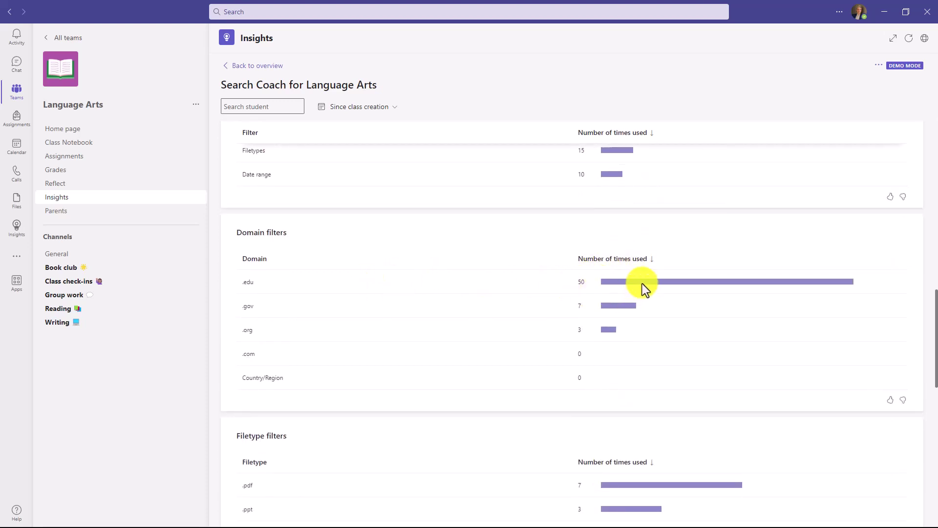
scroll(630, 295, down, 3)
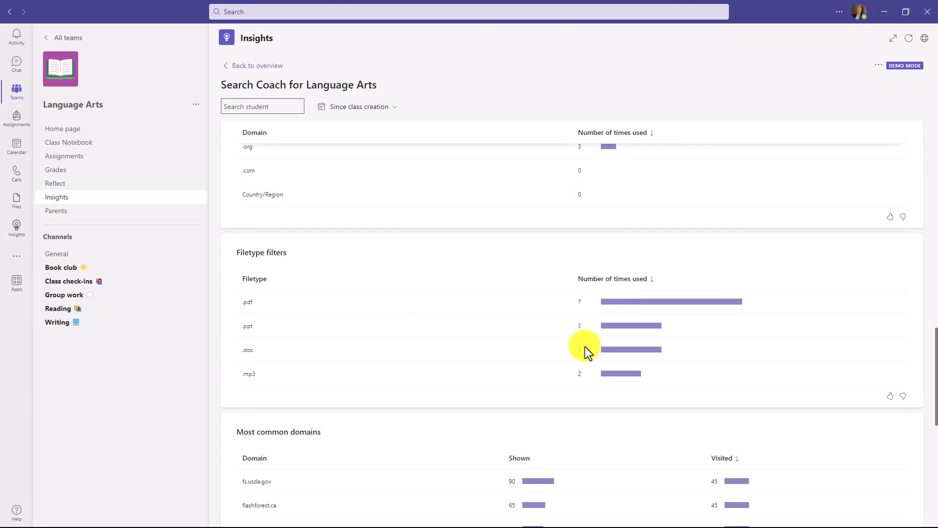
scroll(590, 344, down, 3)
scroll(594, 339, down, 3)
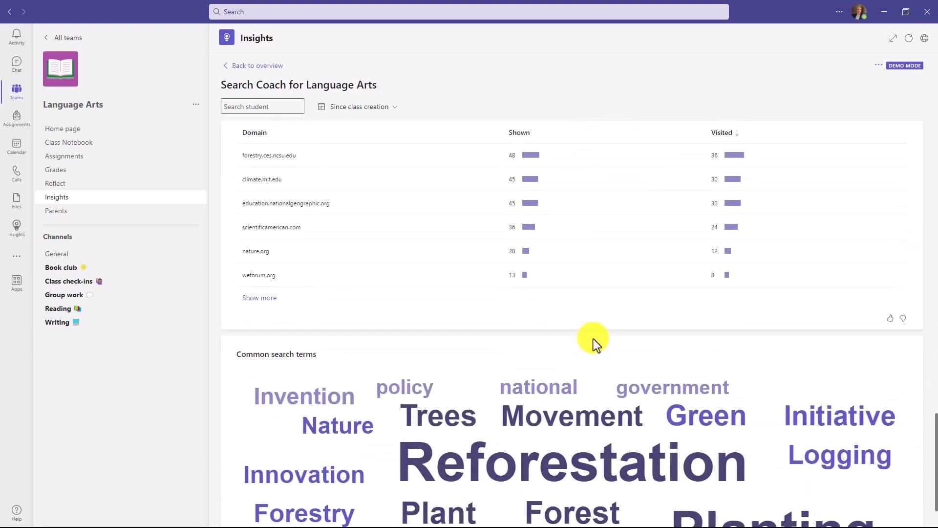
scroll(593, 338, down, 1)
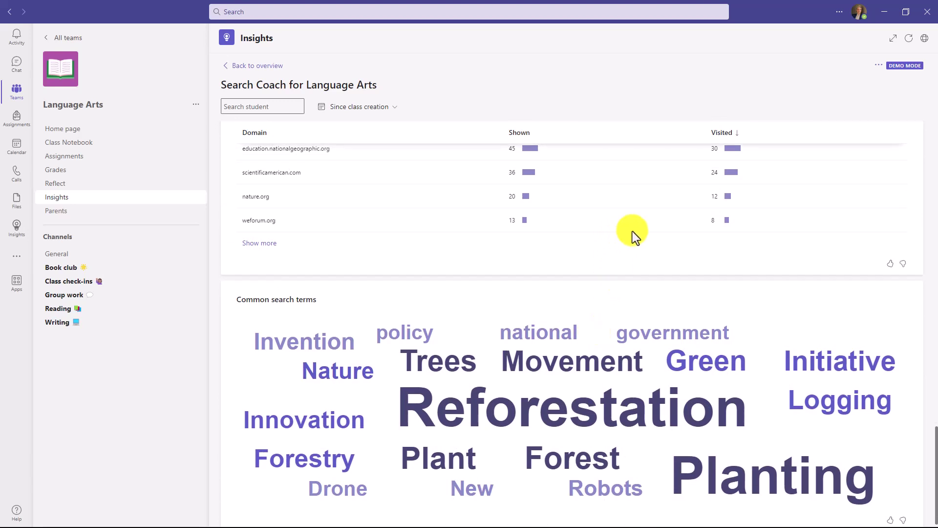
scroll(633, 230, down, 1)
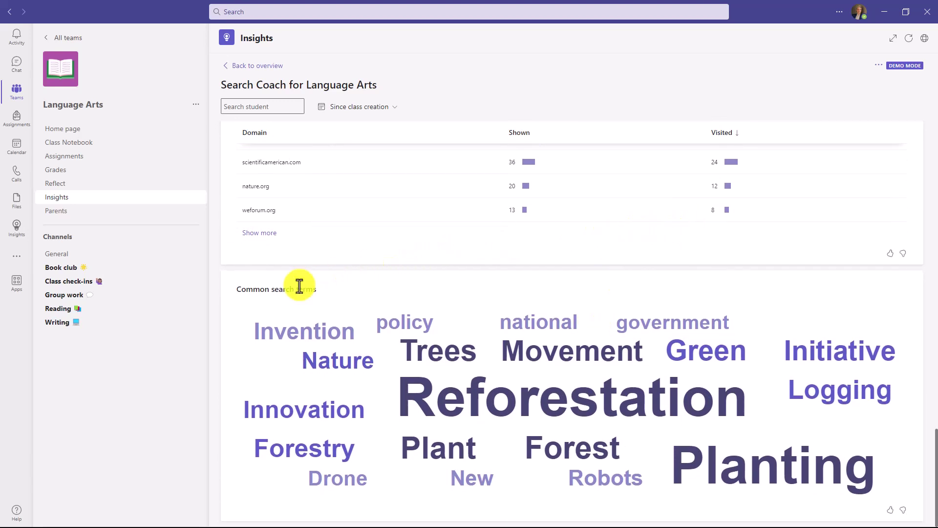
mouse_move(499, 397)
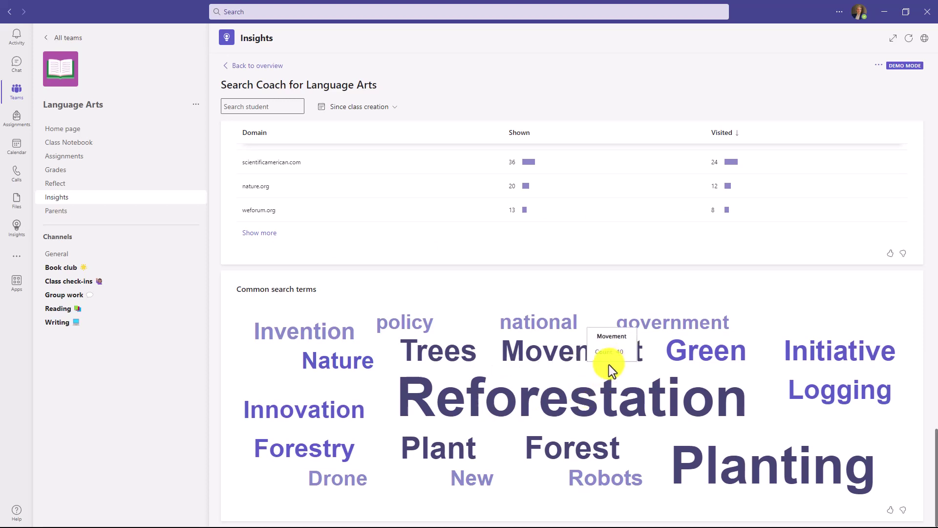